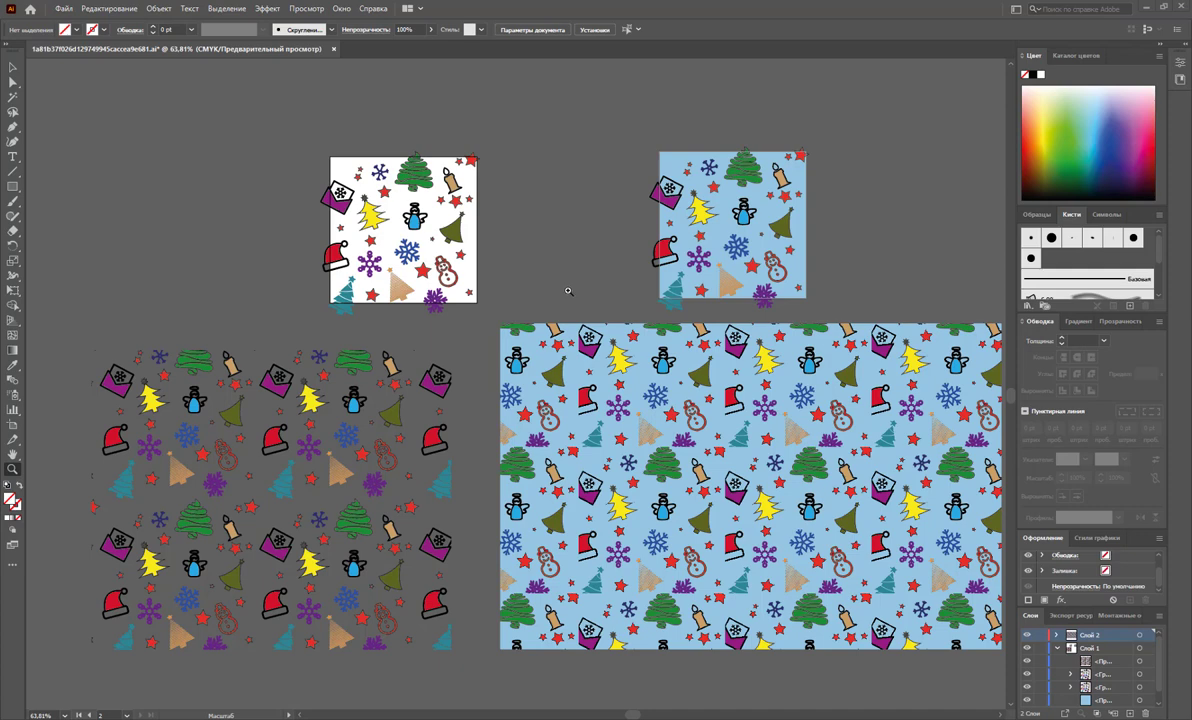
Step: Bring the light-blue background square to the front of the Christmas motifs
left_click(13, 68)
left_click_drag(501, 126, 309, 324)
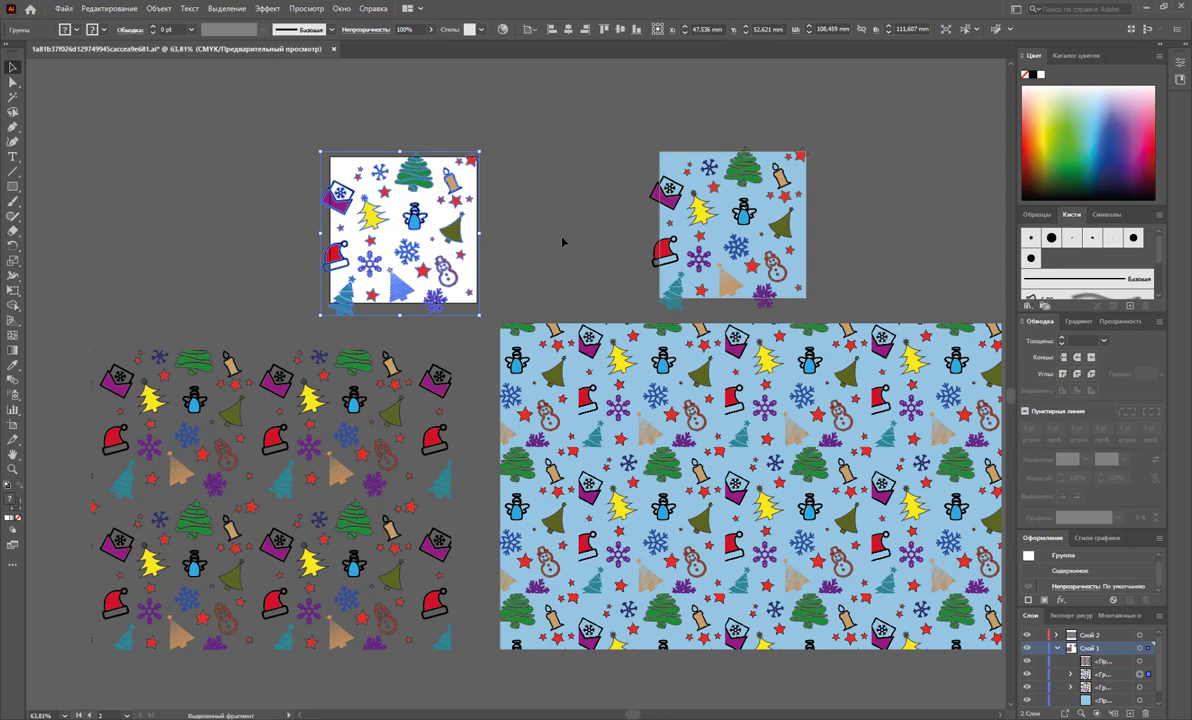
left_click(699, 153)
left_click(700, 153)
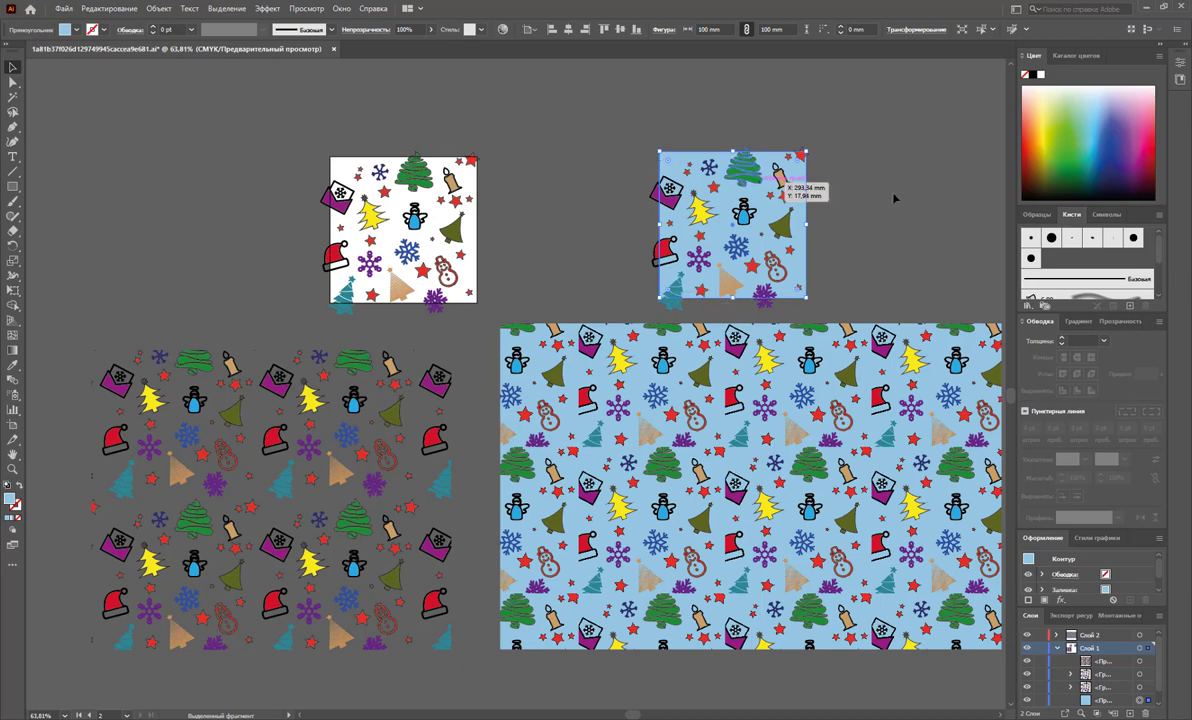
left_click(618, 163)
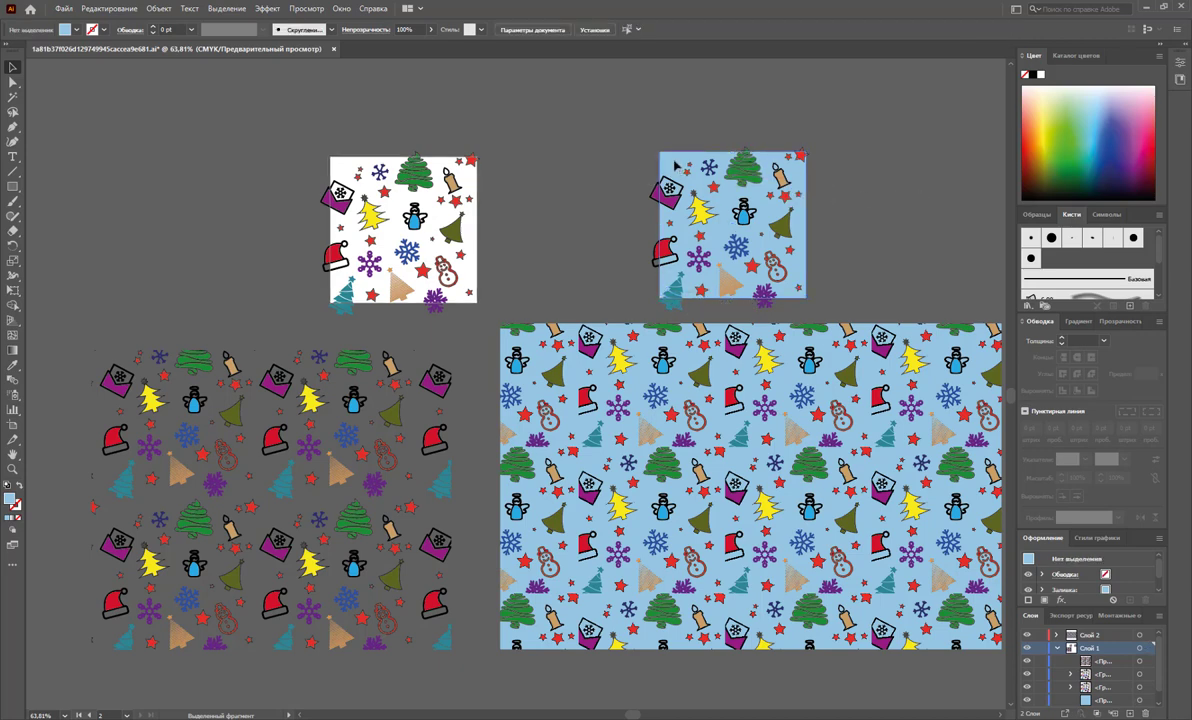
left_click(676, 165)
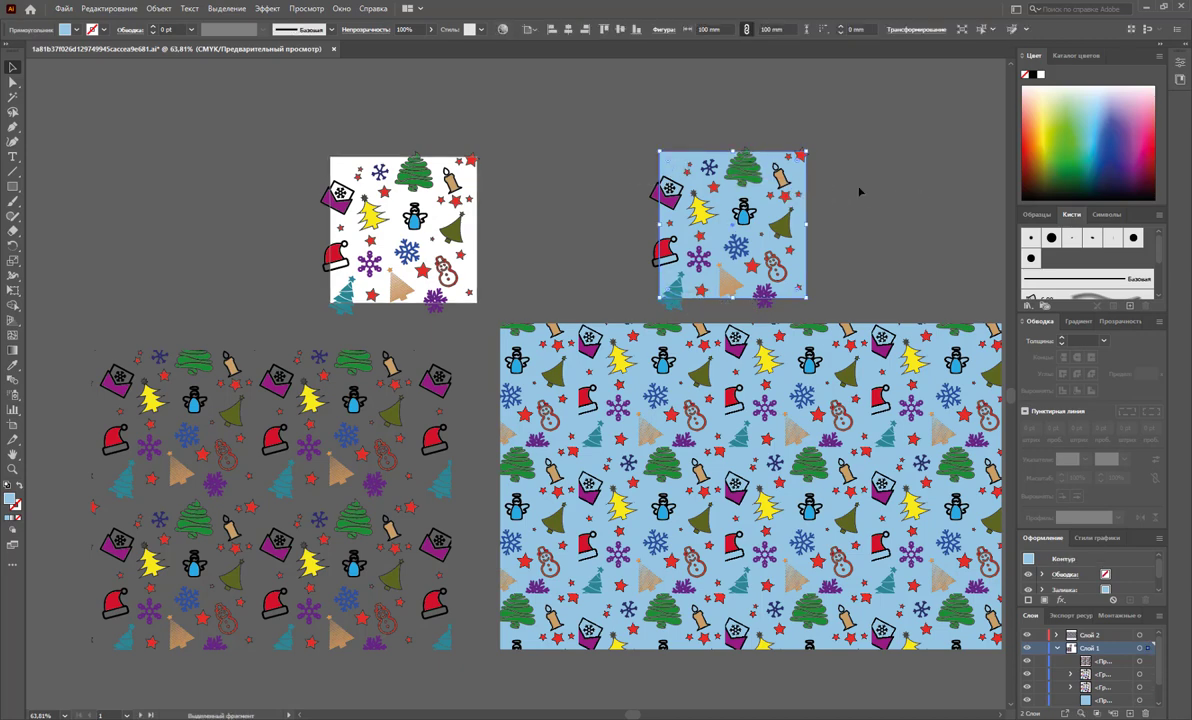
right_click(689, 153)
mouse_move(735, 378)
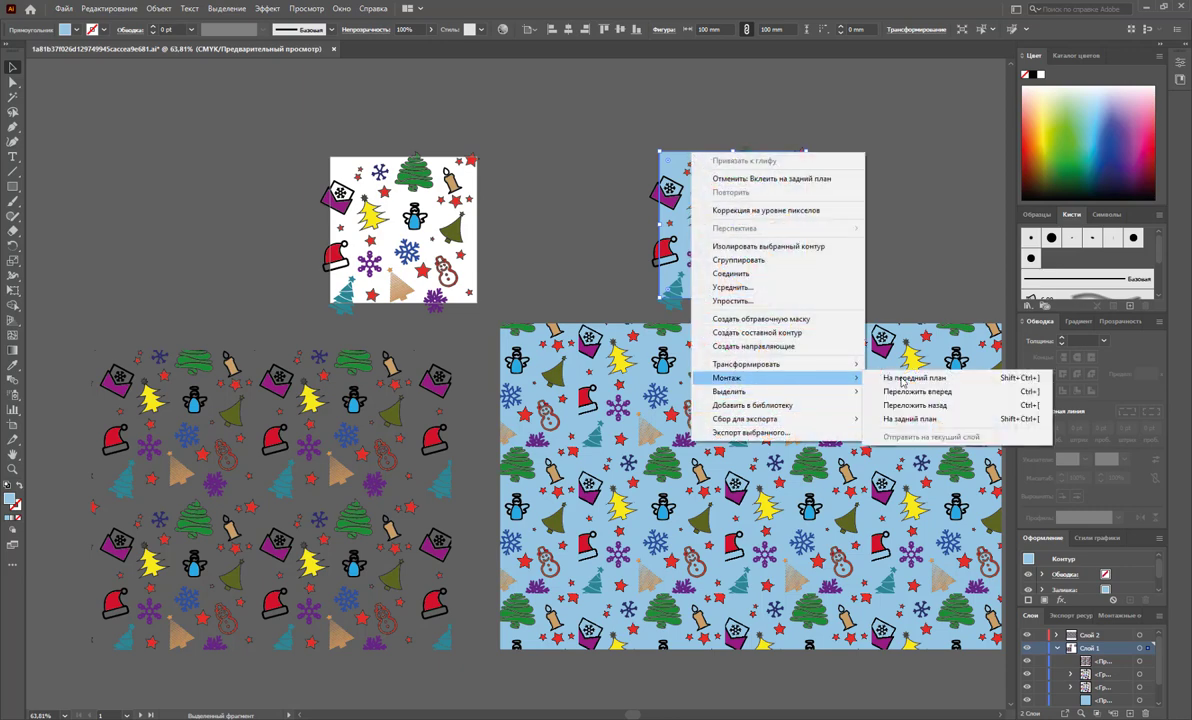
left_click(870, 353)
left_click(847, 184)
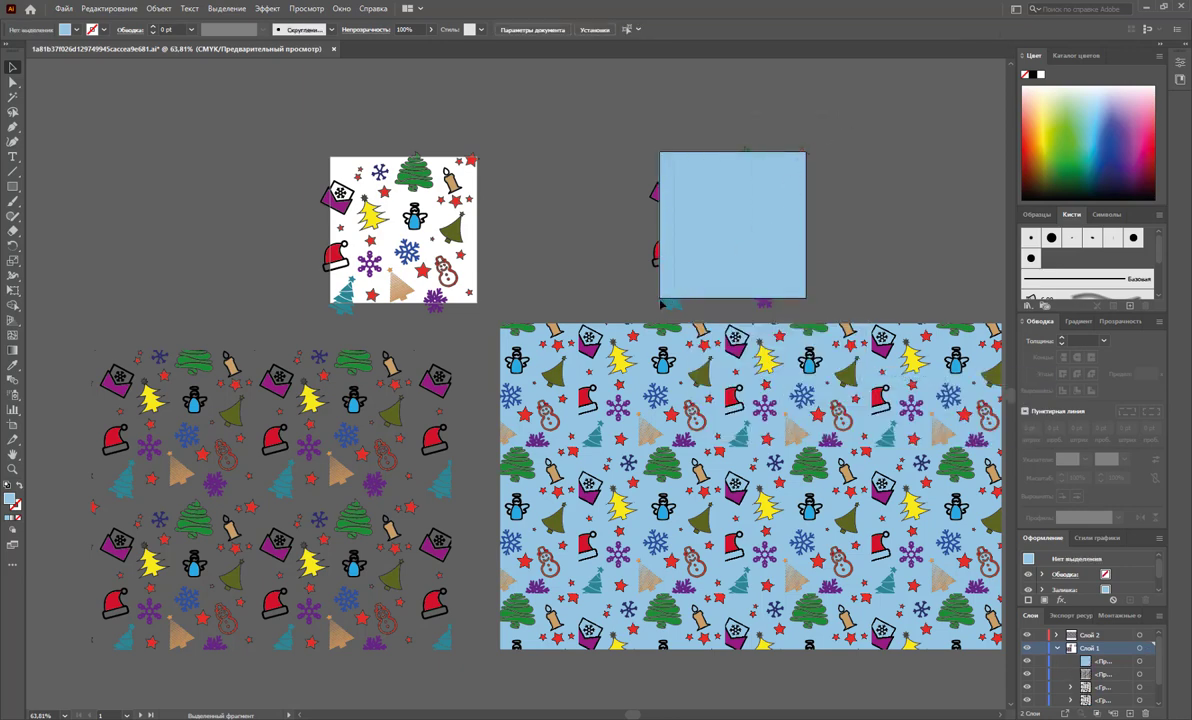
Step: Create a clipping mask that crops the overhanging Christmas motifs to the light-blue square
left_click(745, 245)
right_click(746, 241)
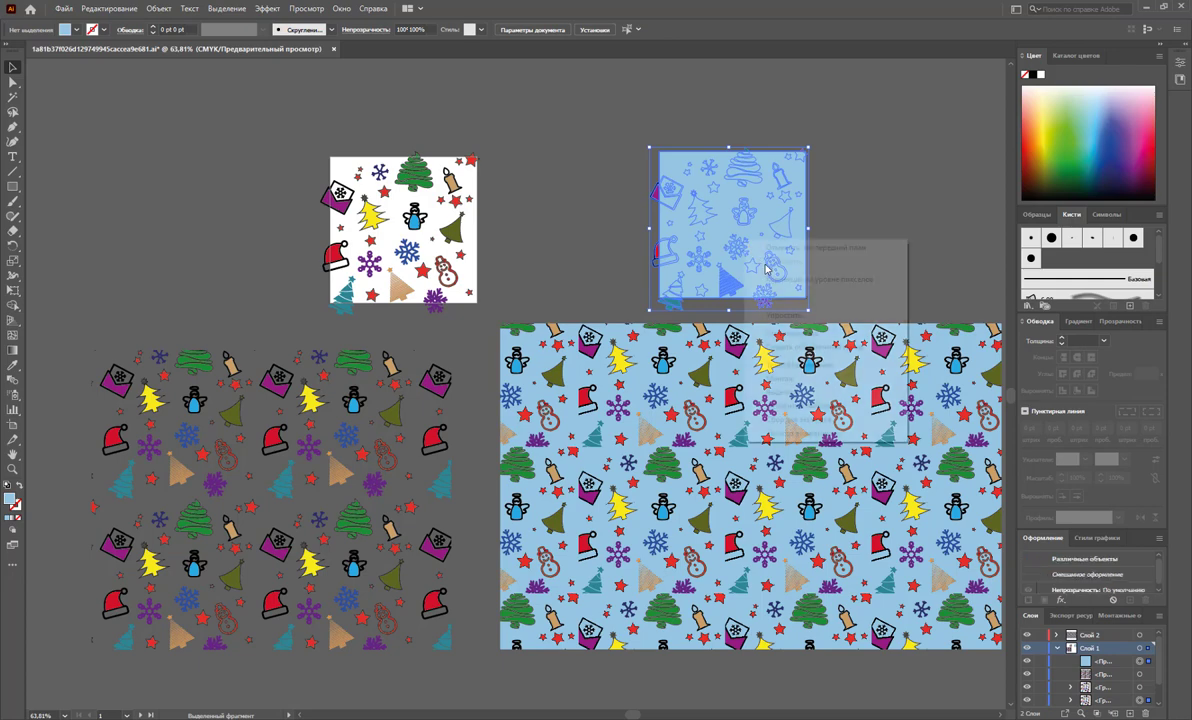
left_click(807, 348)
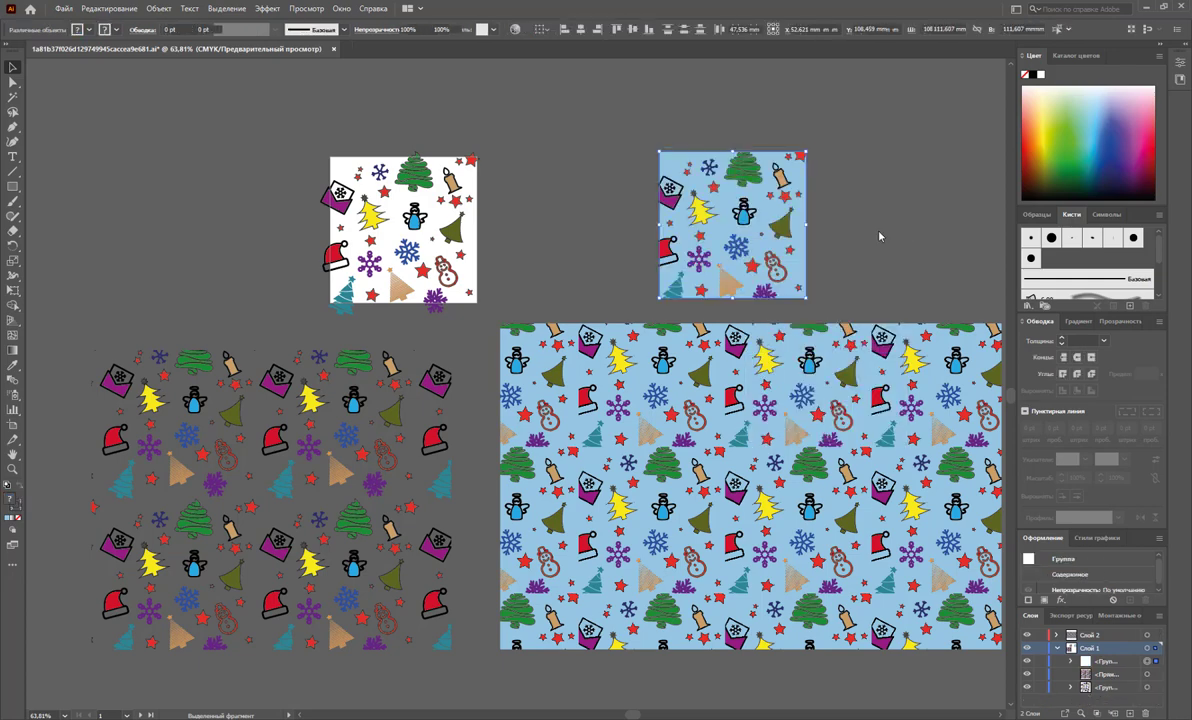
left_click(817, 213)
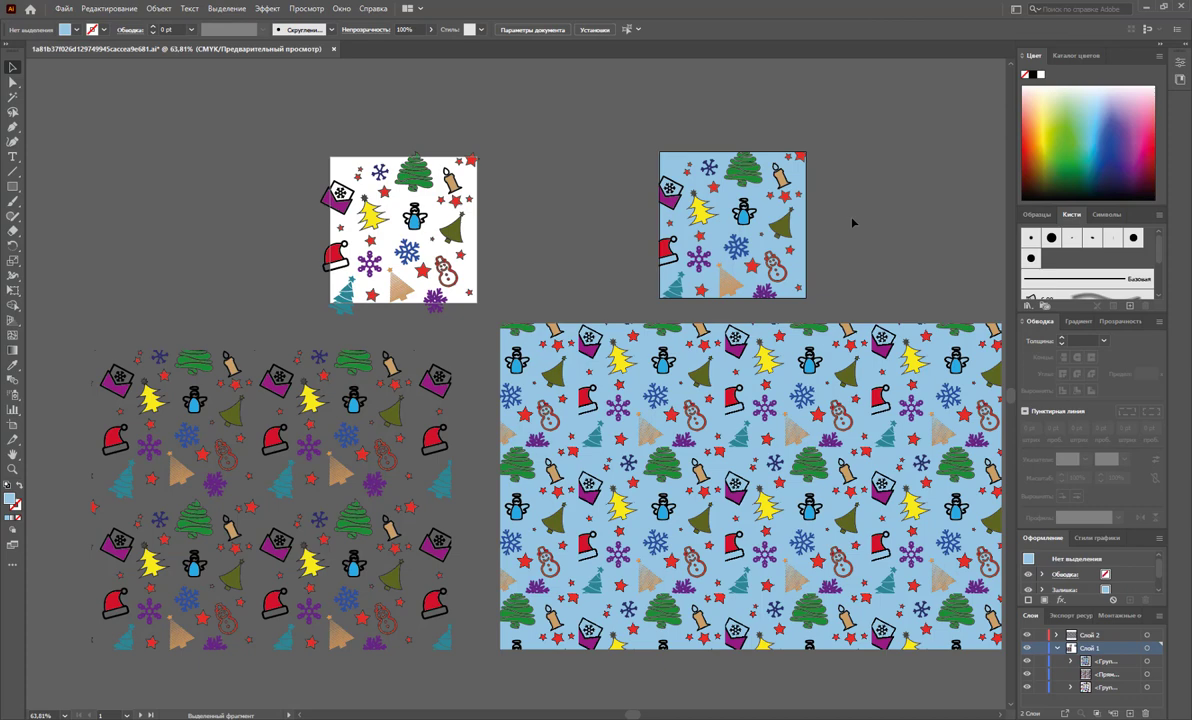
Step: Place two copies of the clipped blue tile edge to edge in the empty area above the artboards
scroll(873, 269, "up", 4)
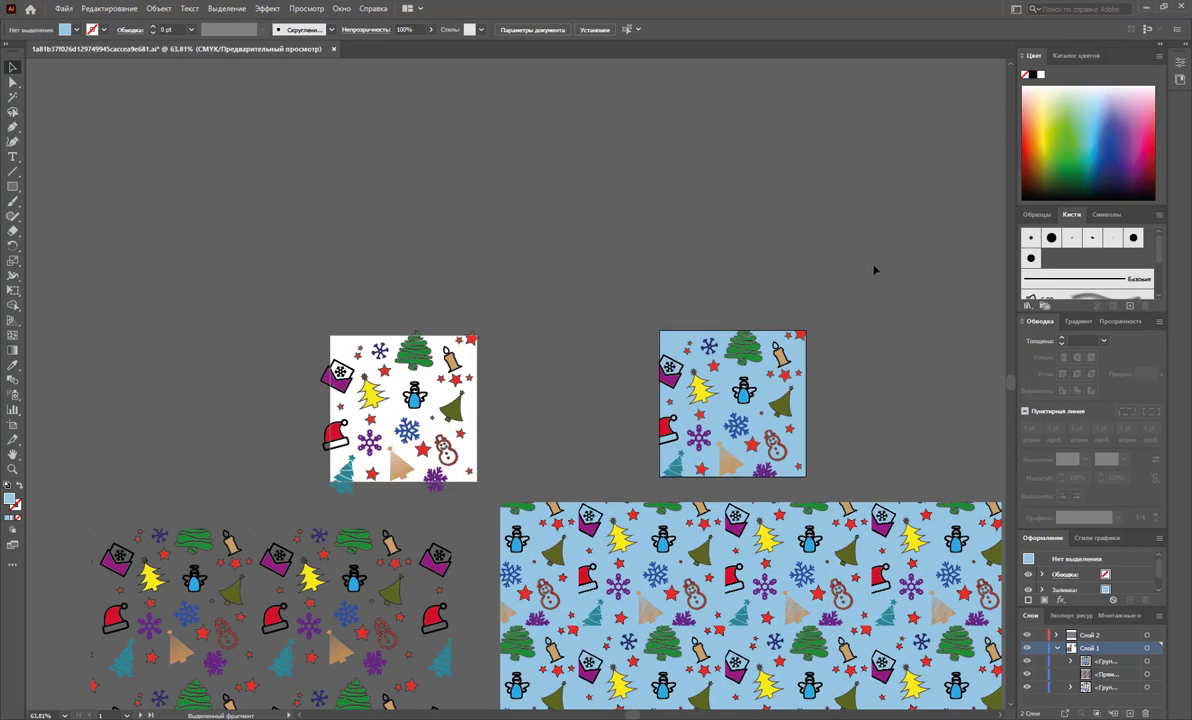
left_click_drag(750, 452, 735, 187)
left_click(684, 271)
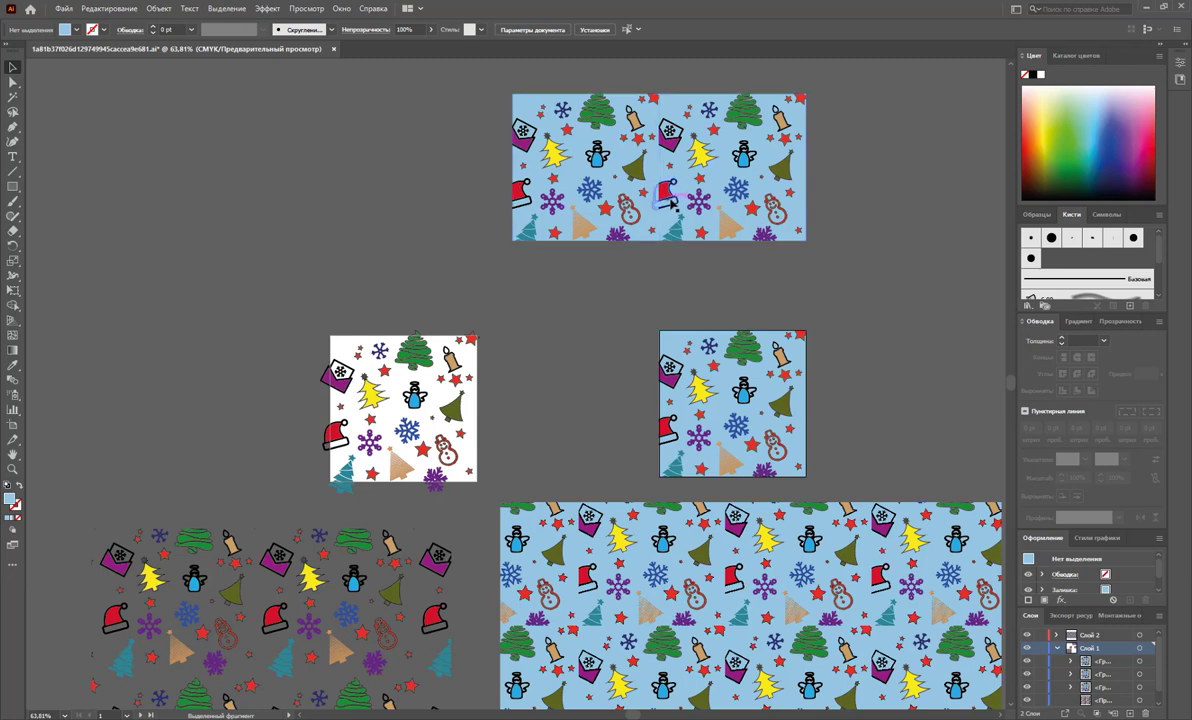
Step: Delete both test copies of the blue tile above the artboards
left_click(744, 94)
key("Delete")
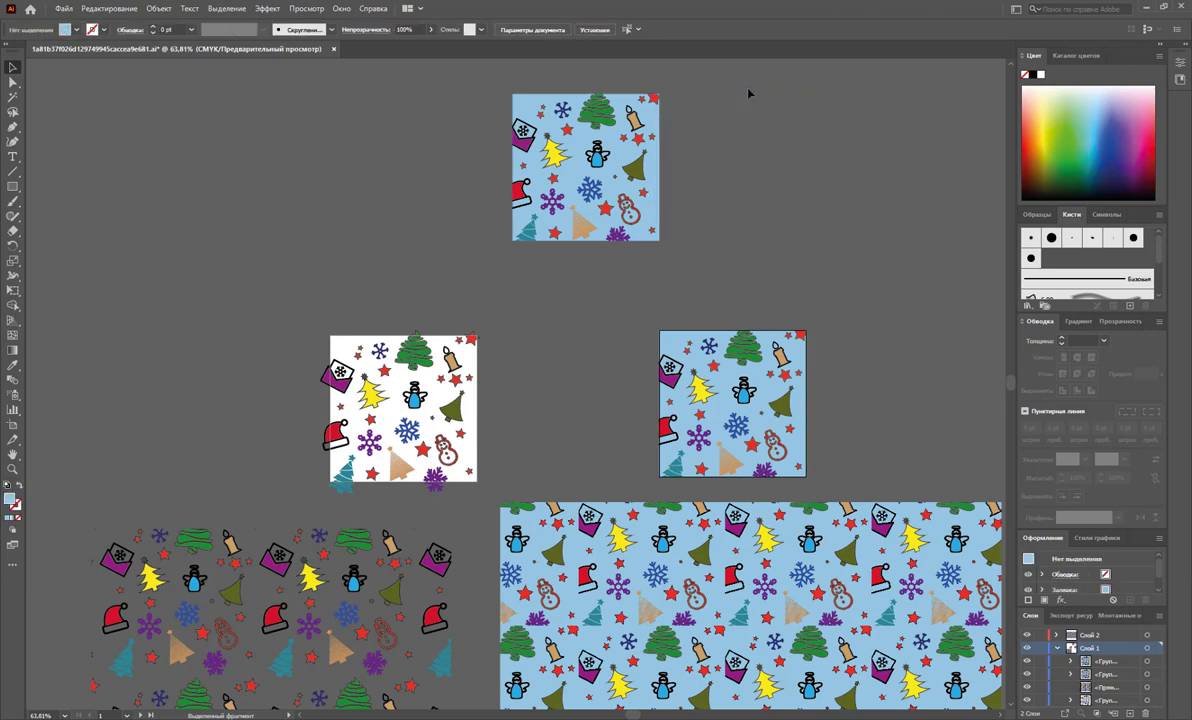
left_click_drag(750, 91, 488, 245)
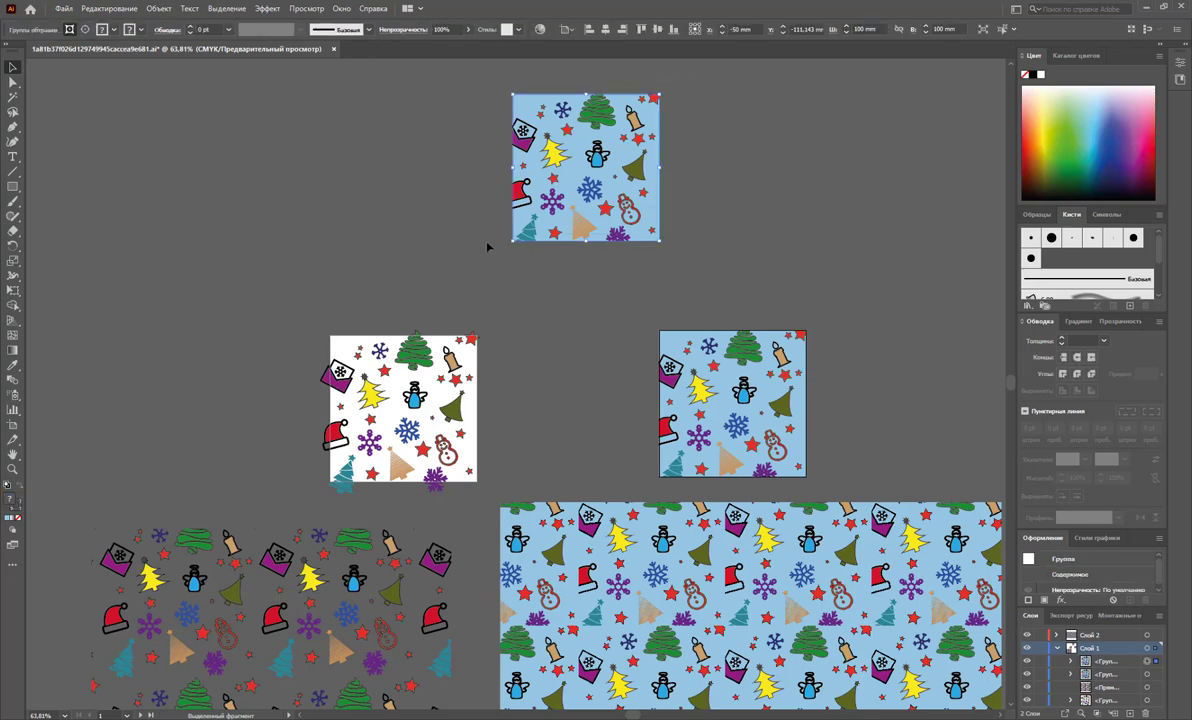
key("Delete")
Step: Ungroup the Christmas motifs on the white artboard
left_click(12, 469)
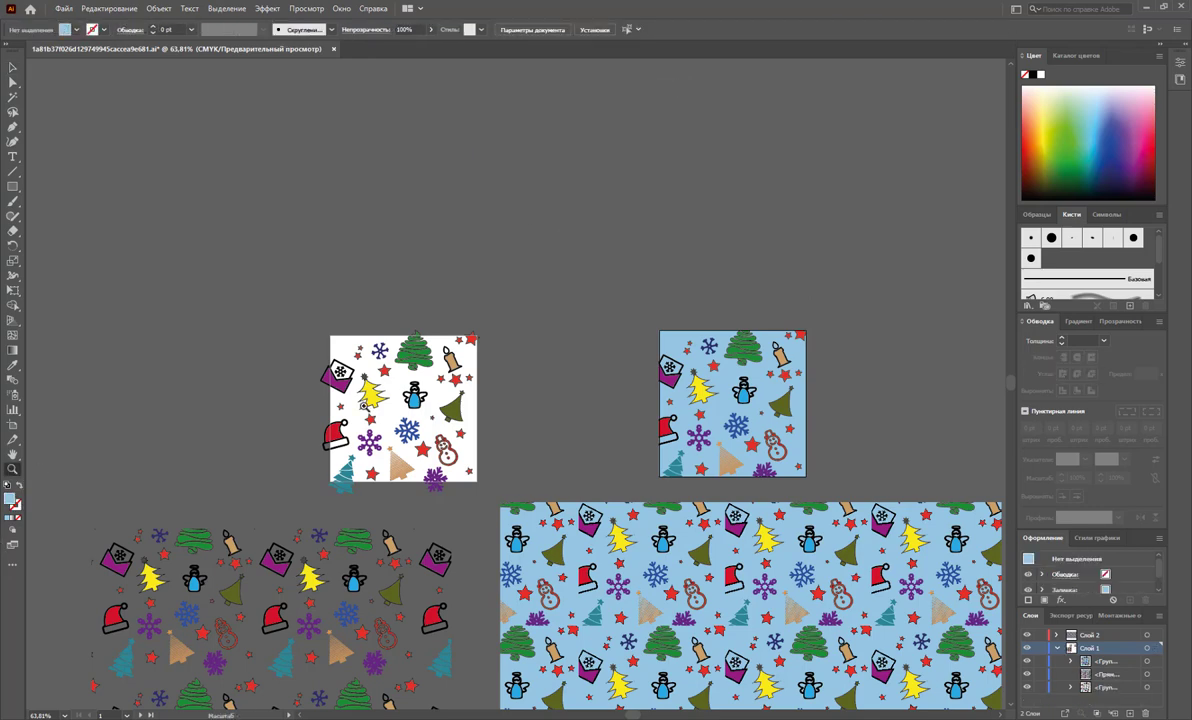
left_click_drag(420, 390, 583, 603)
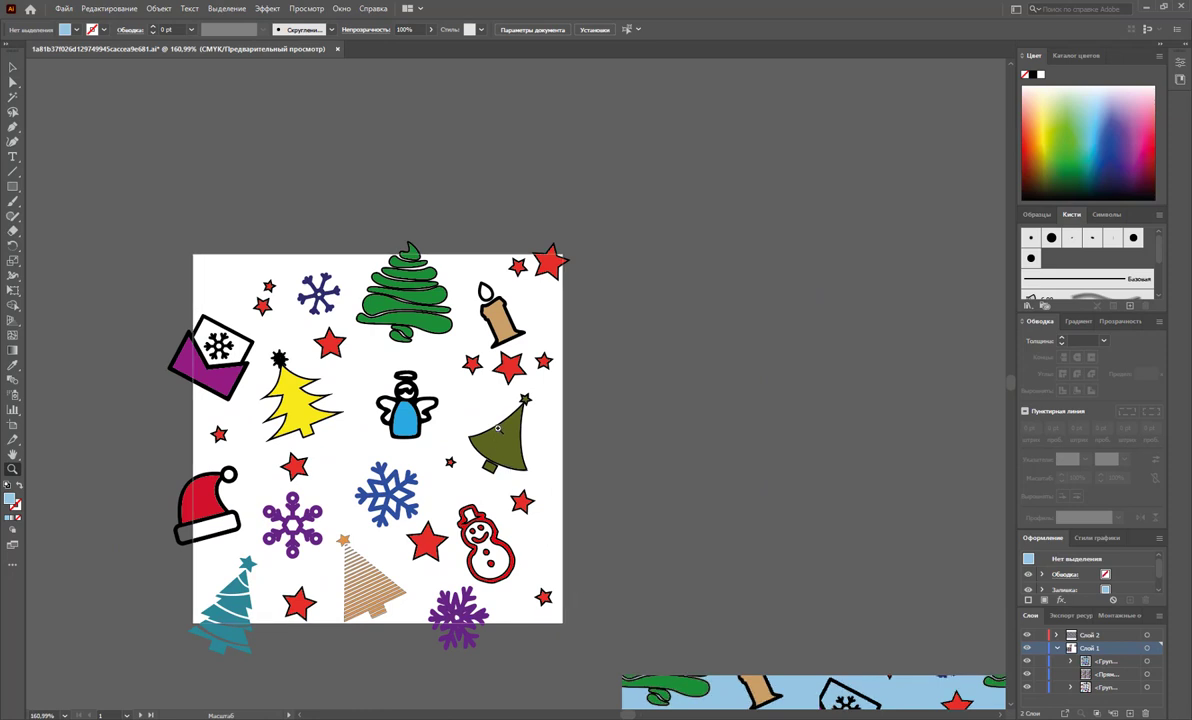
scroll(491, 411, "down", 3)
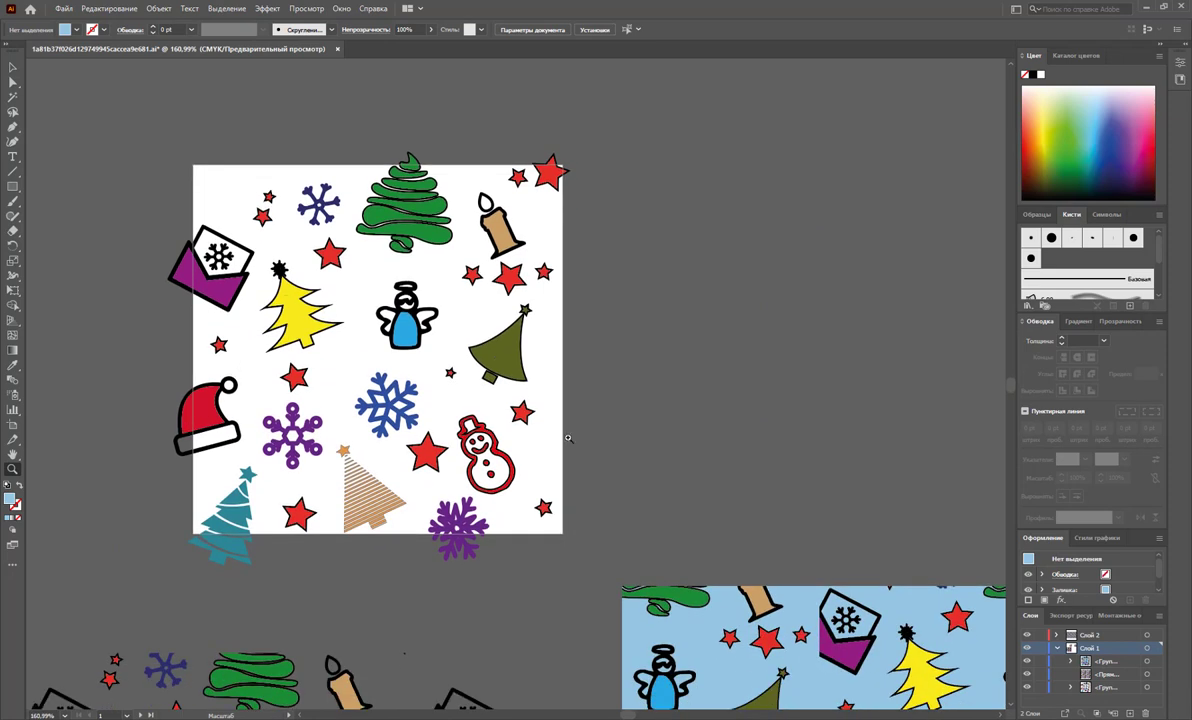
left_click(13, 67)
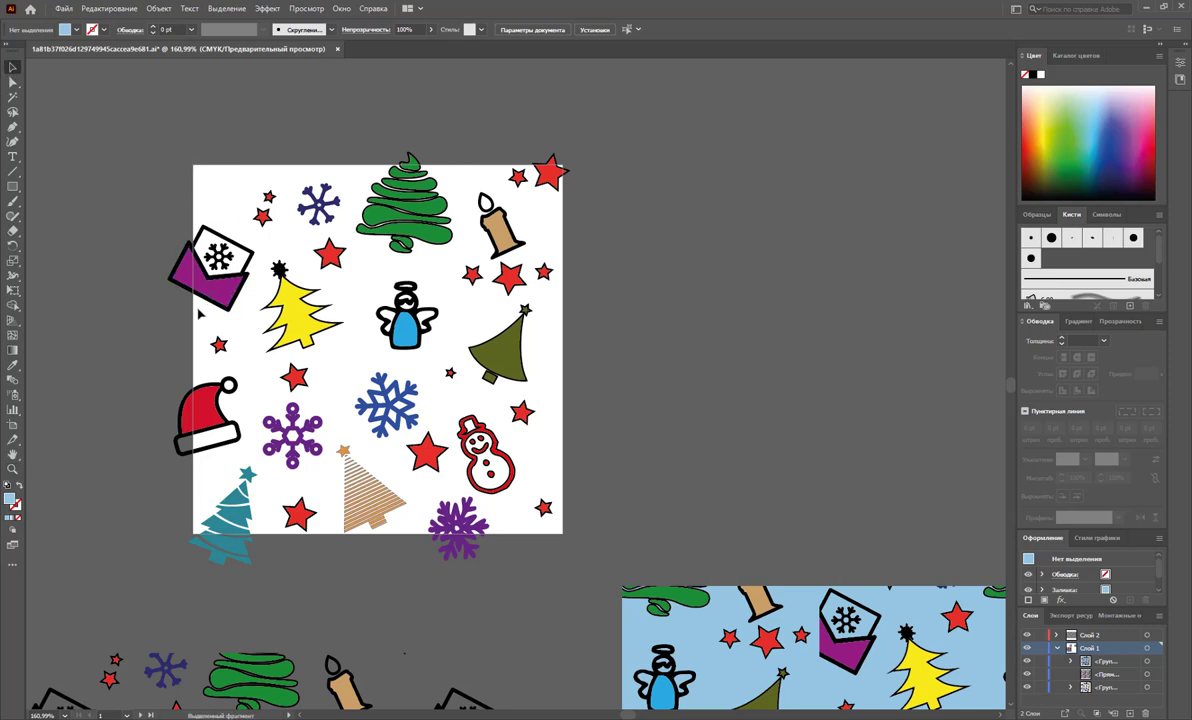
left_click(215, 448)
right_click(201, 416)
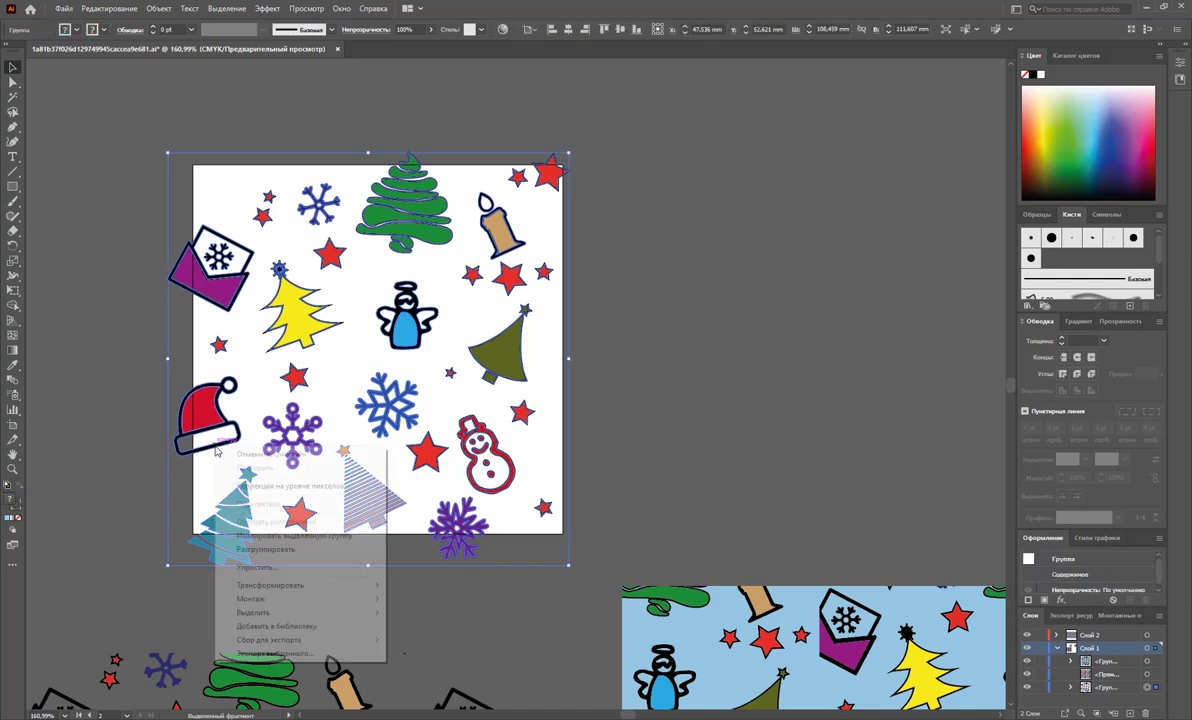
left_click(250, 549)
left_click(165, 575)
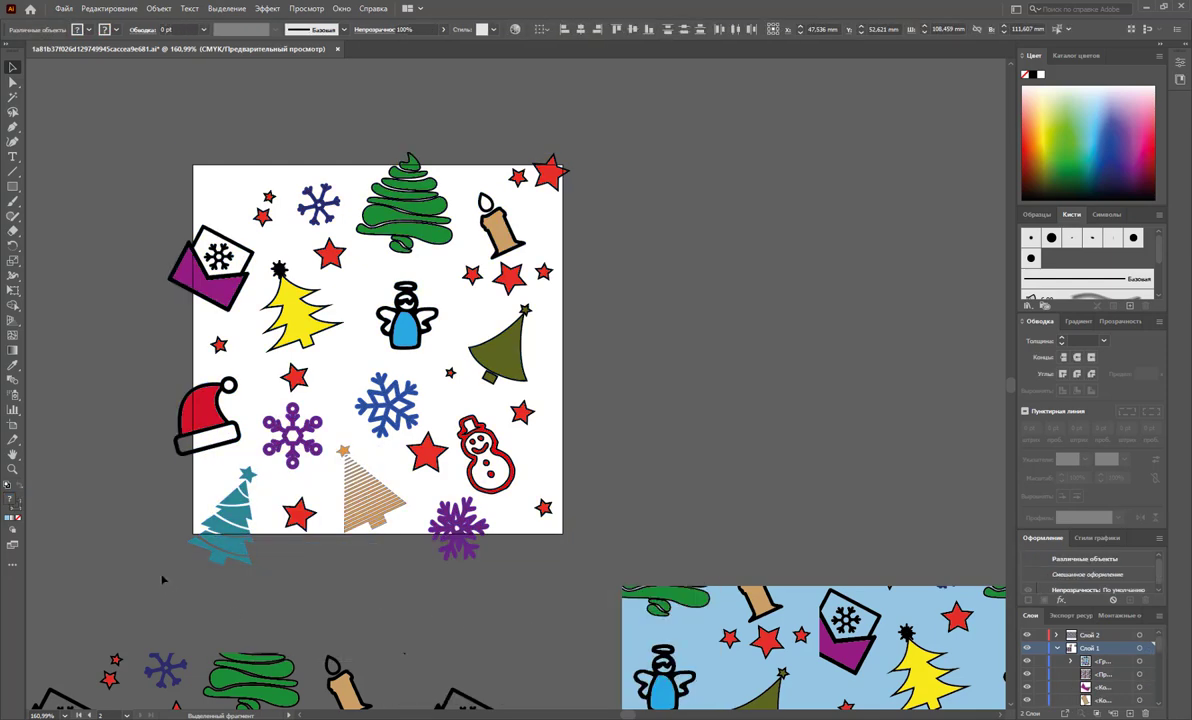
left_click(230, 553)
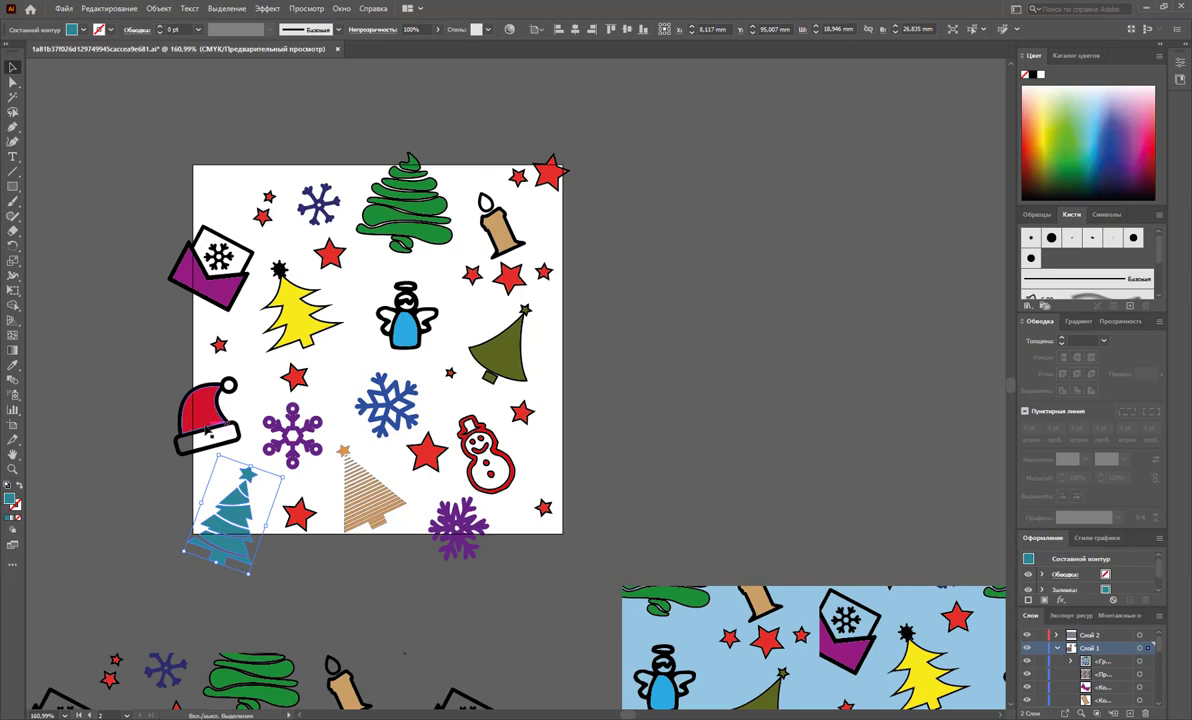
left_click(197, 456, "shift")
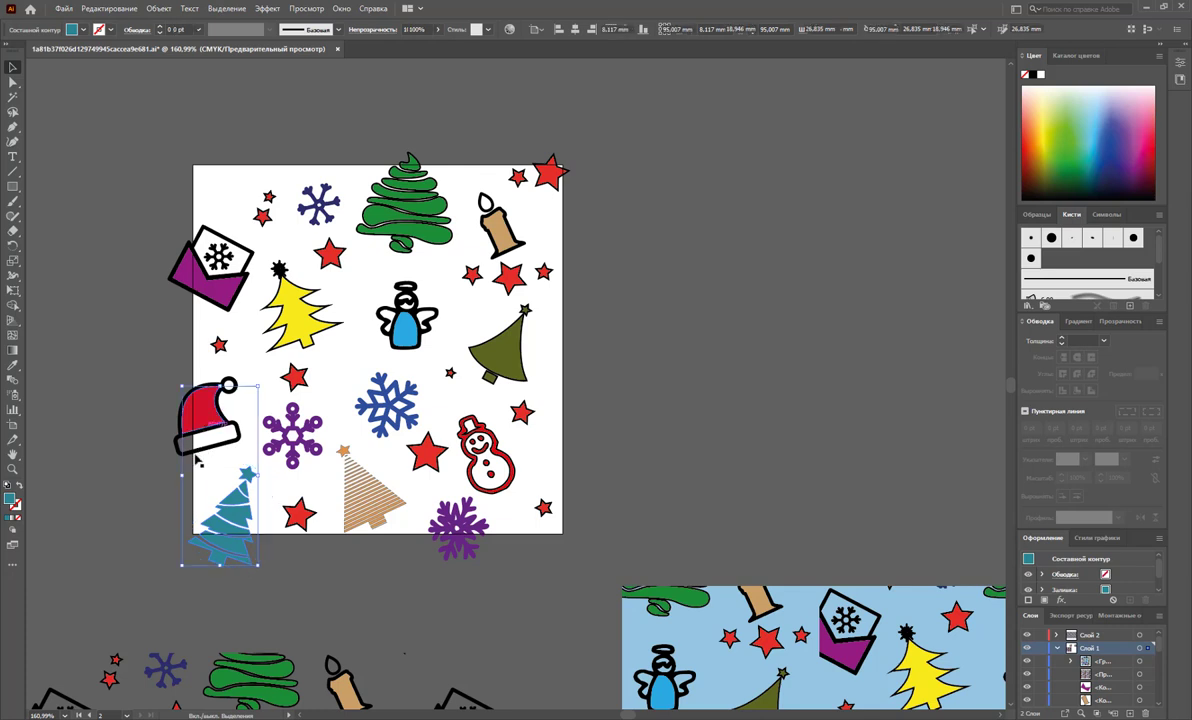
left_click(194, 581)
left_click(205, 410)
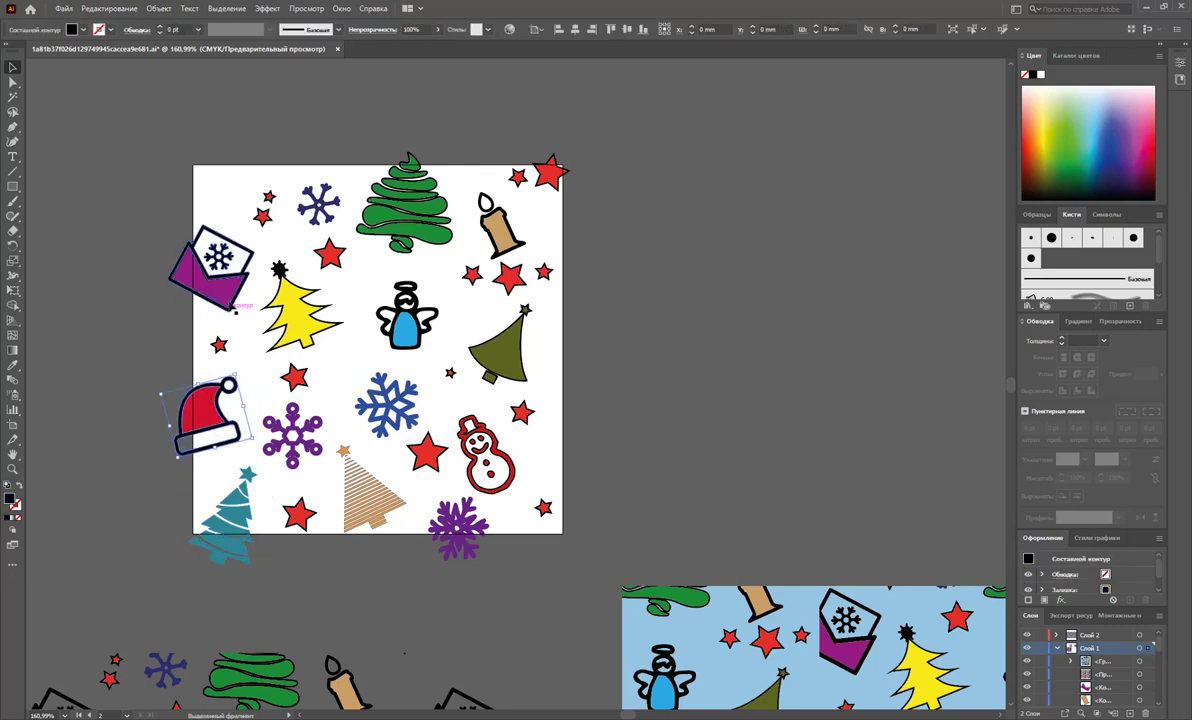
Step: Group all parts of the purple envelope on the white artboard's edge into one object
left_click(227, 304, "shift")
left_click_drag(160, 235, 253, 313)
right_click(225, 287)
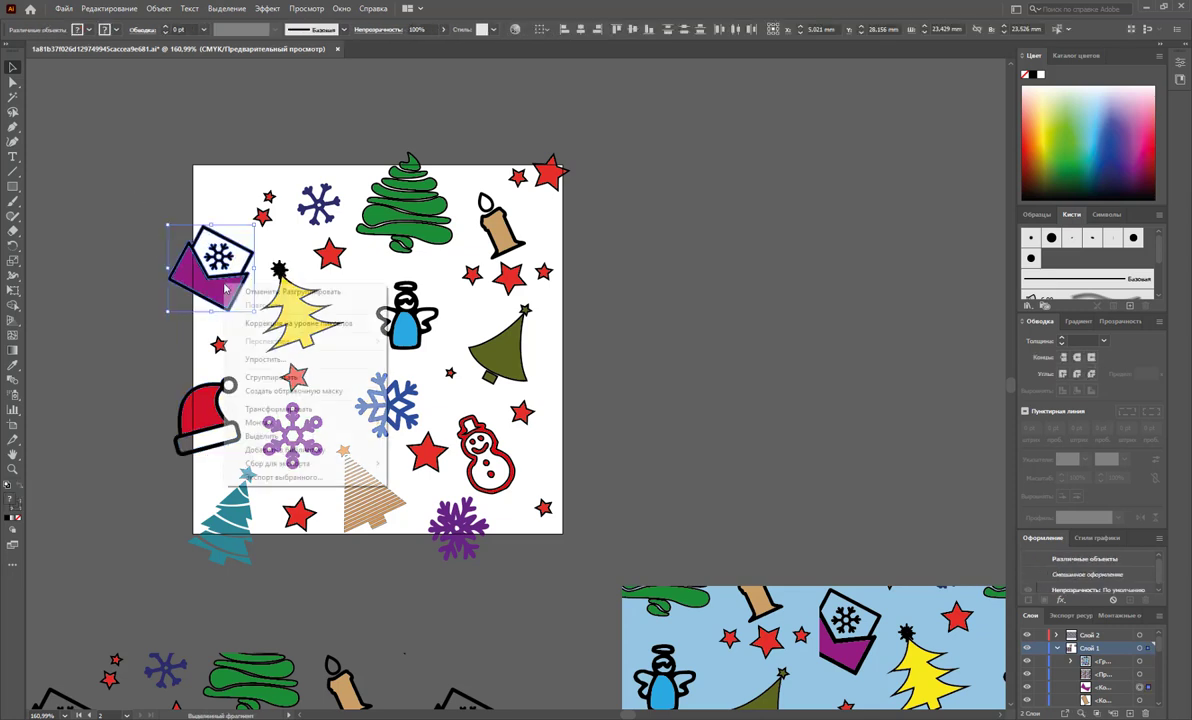
left_click(277, 379)
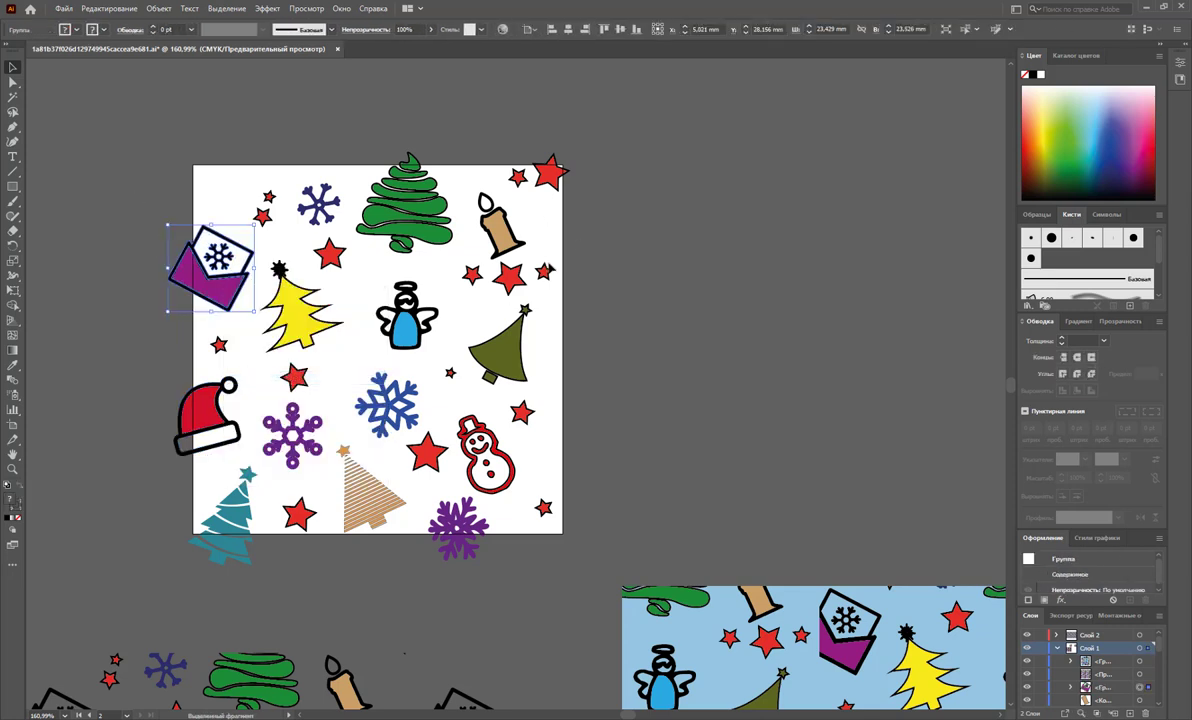
left_click(156, 134)
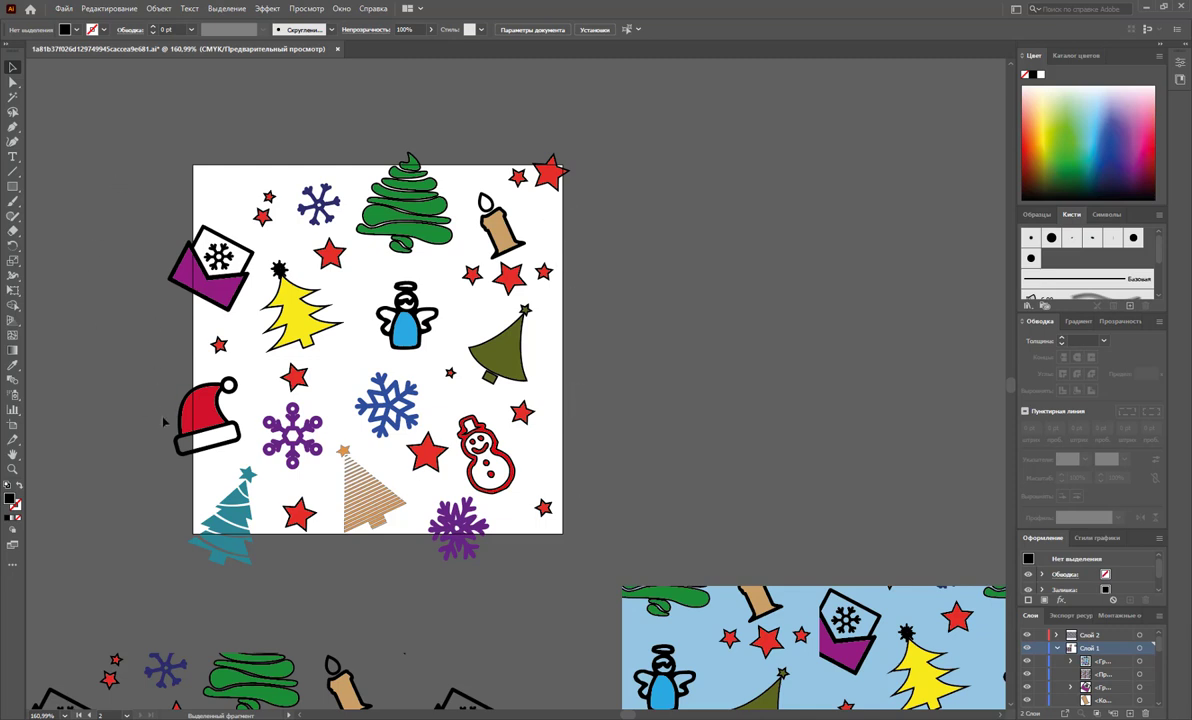
left_click_drag(190, 468, 191, 470)
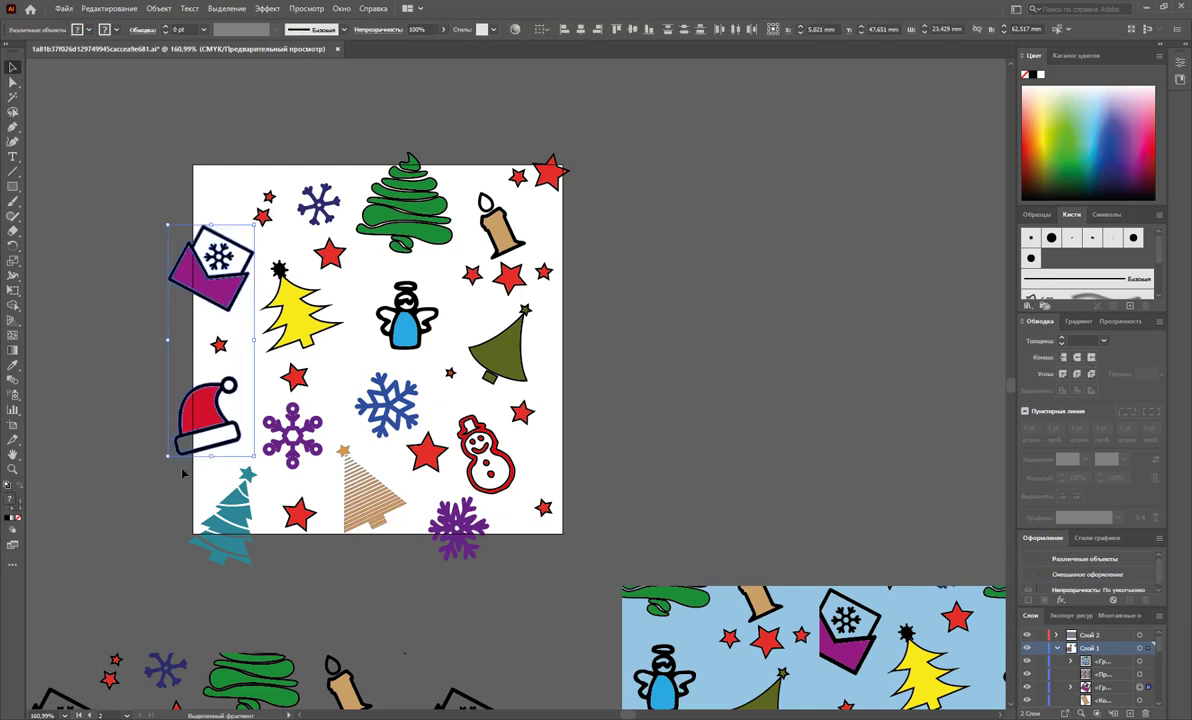
key("a")
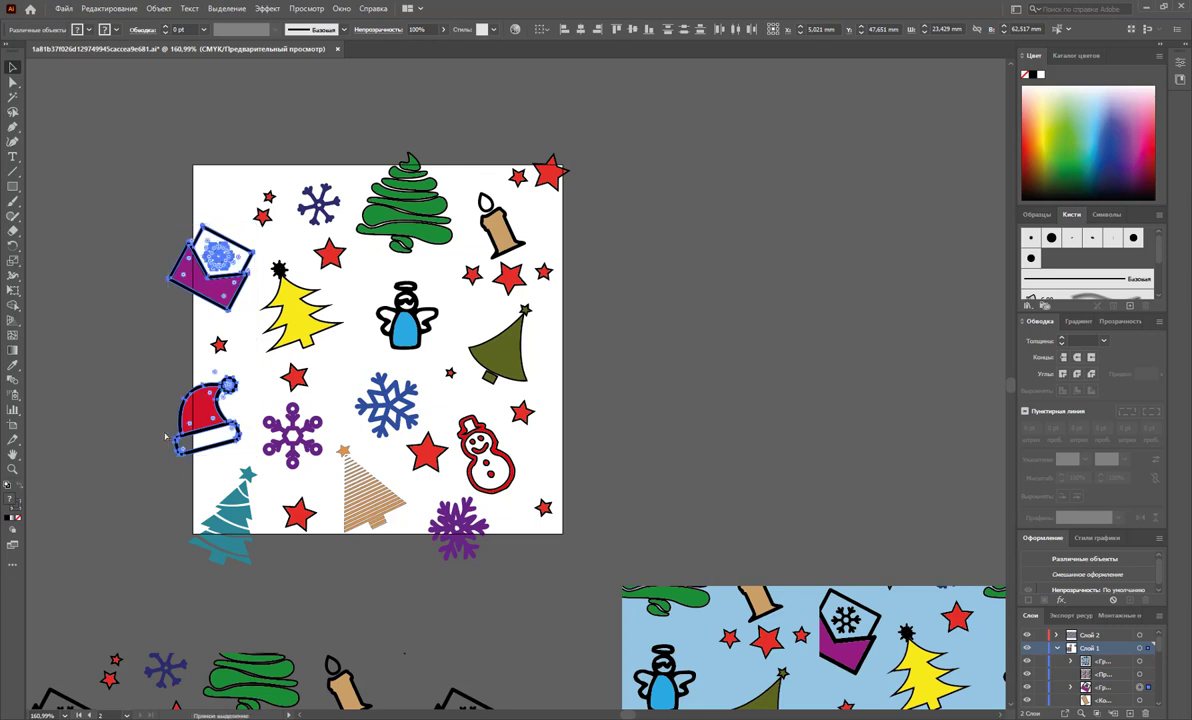
key("v")
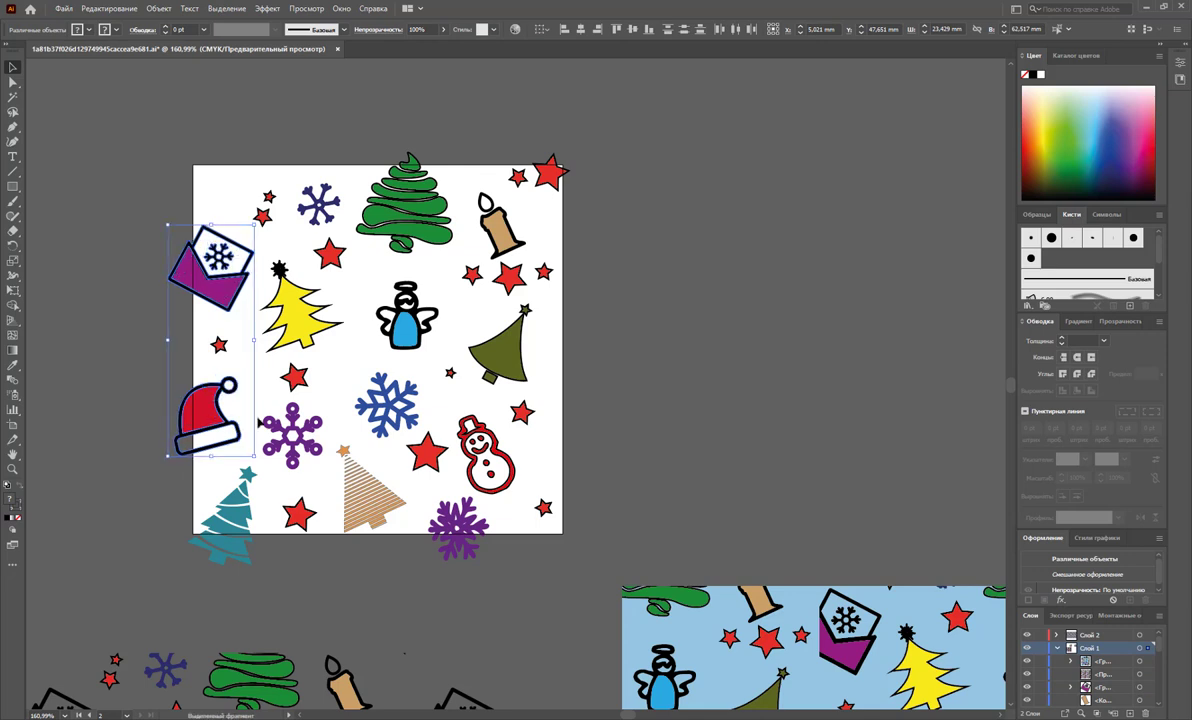
left_click(735, 300)
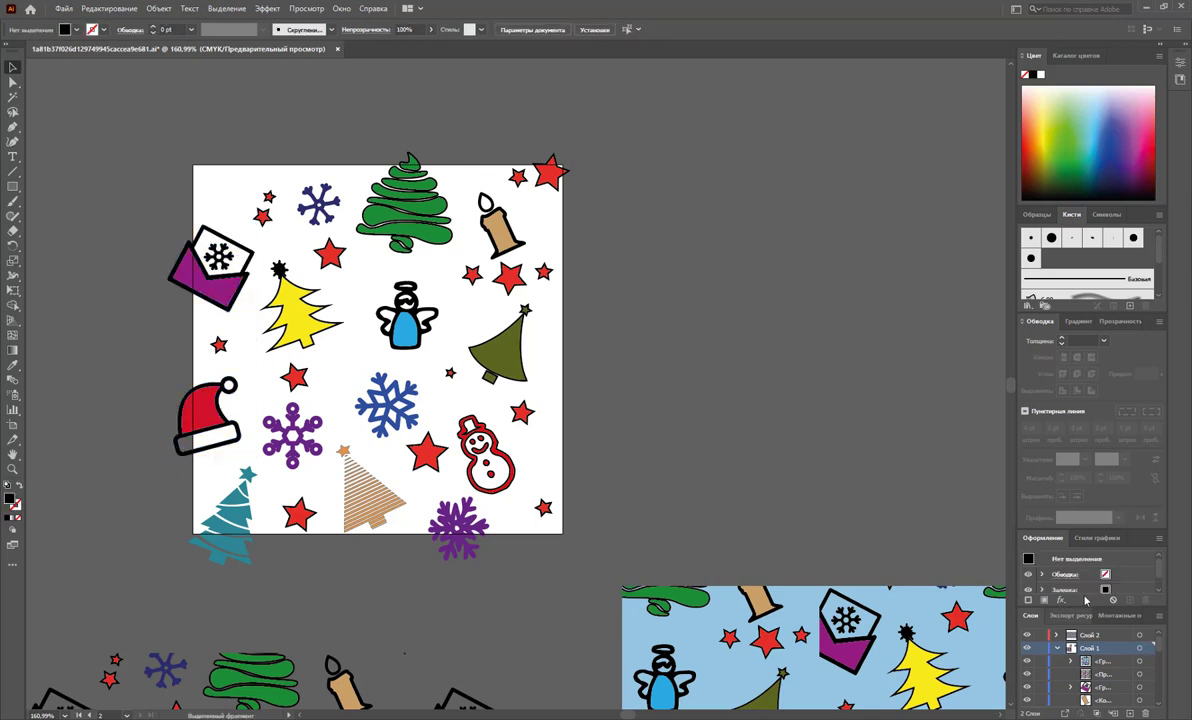
Step: Check the width and height of the second artboard in its options, leaving them as they are
left_click(1117, 615)
double_click(1117, 648)
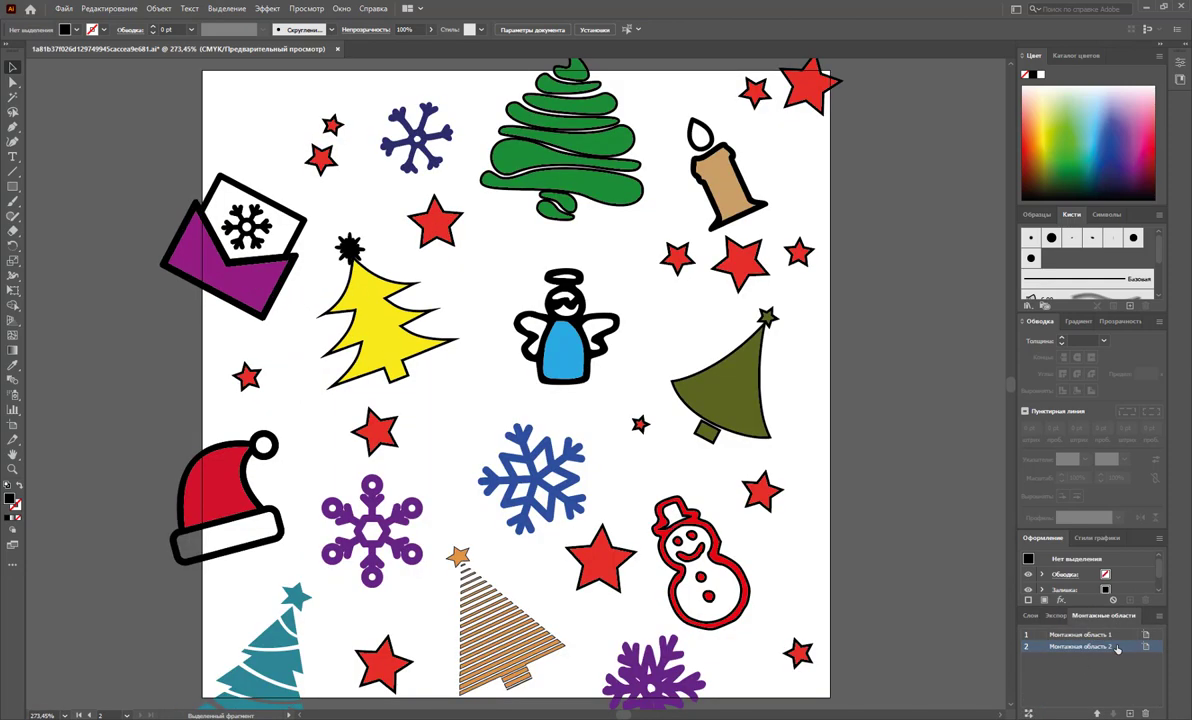
left_click(1146, 648)
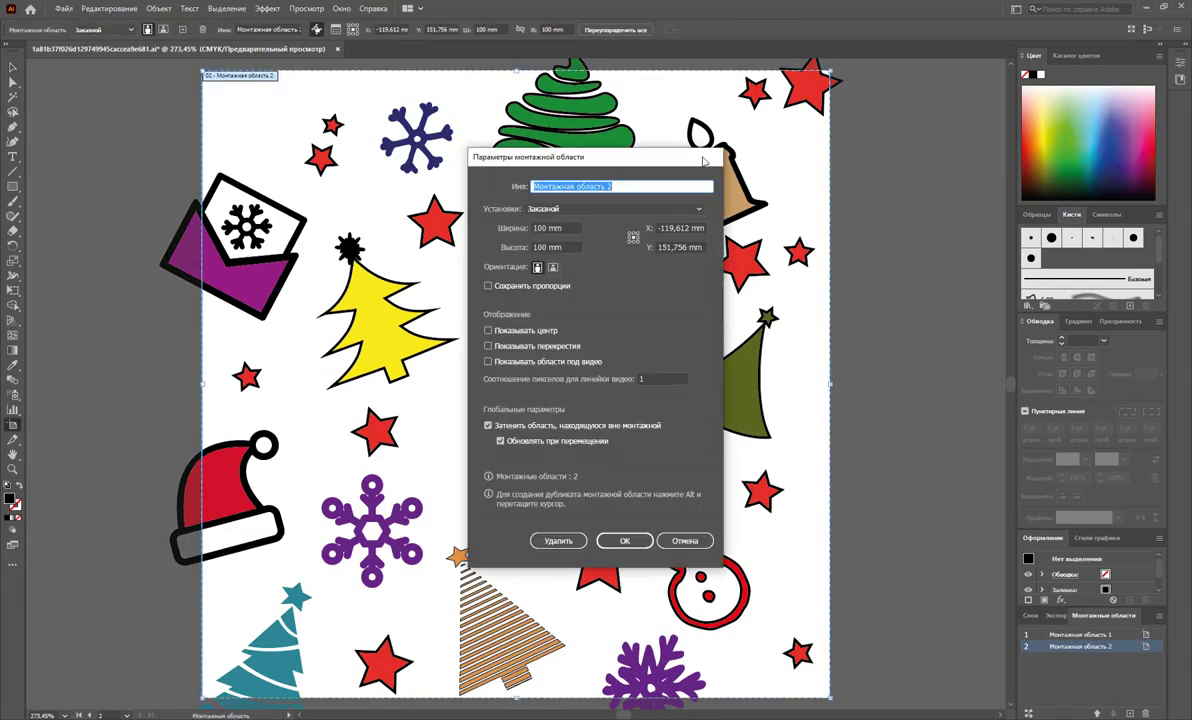
left_click(689, 543)
left_click(11, 67)
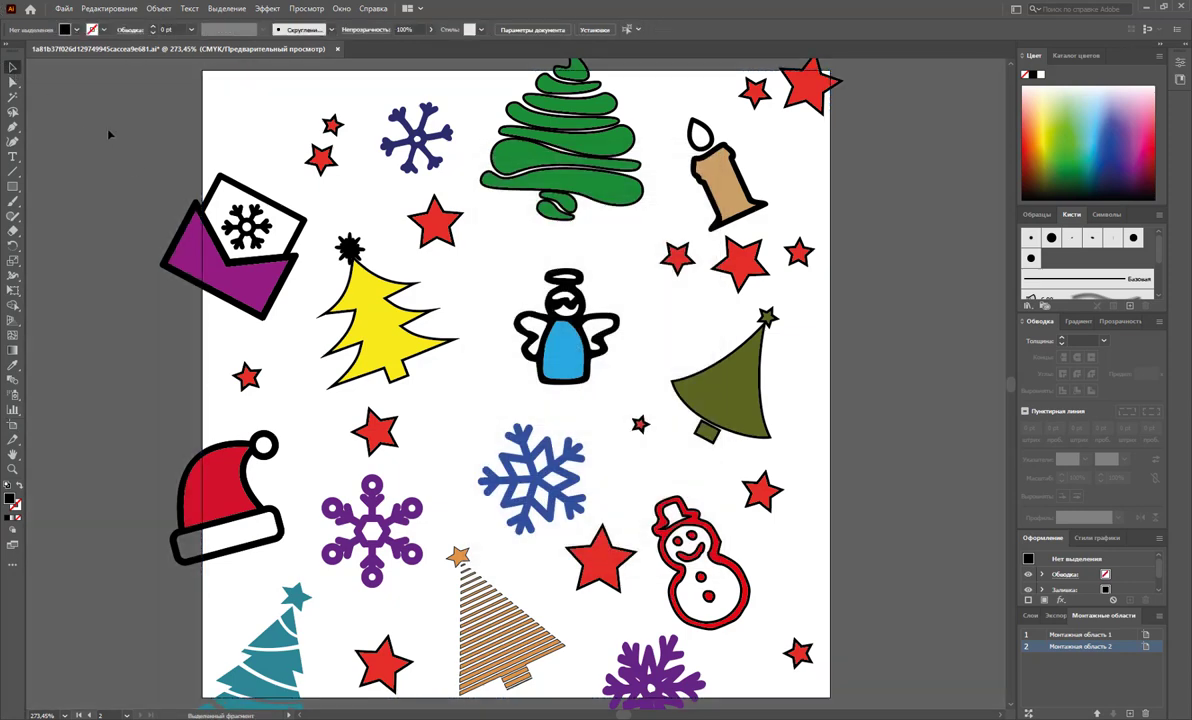
Step: Try to move the envelope and Santa hat together to an X position of 105.021 mm, and undo the move
left_click_drag(190, 614, 185, 611)
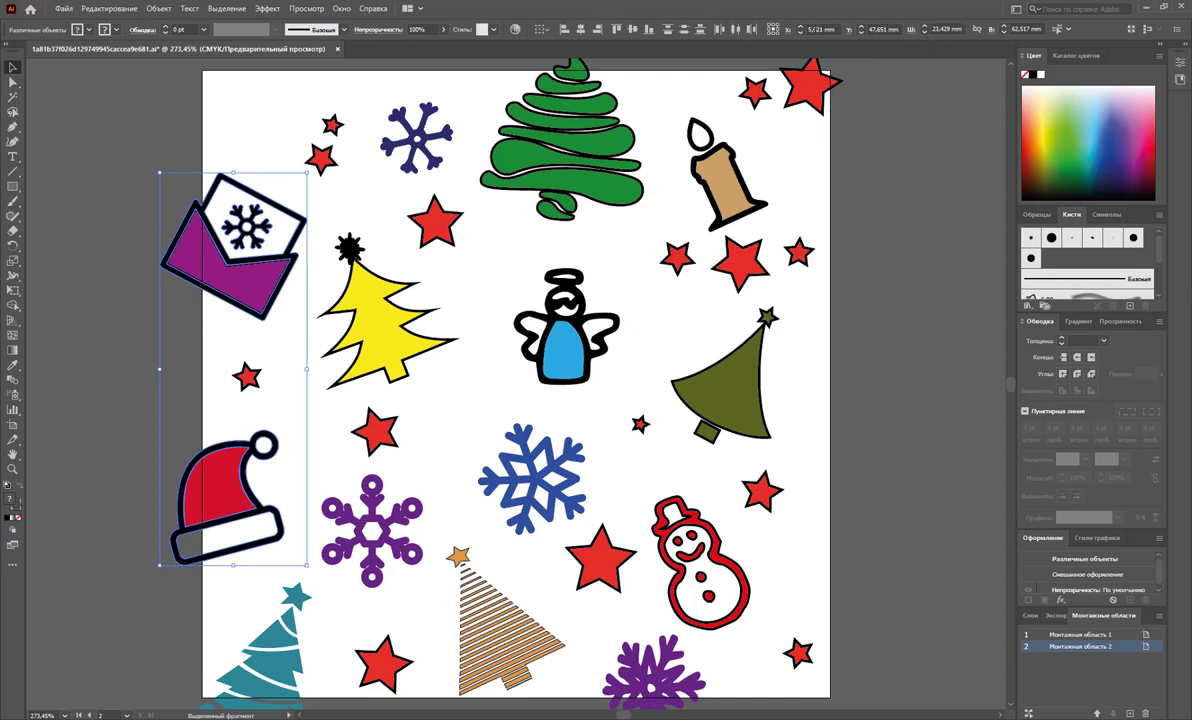
left_click(830, 30)
key("Return")
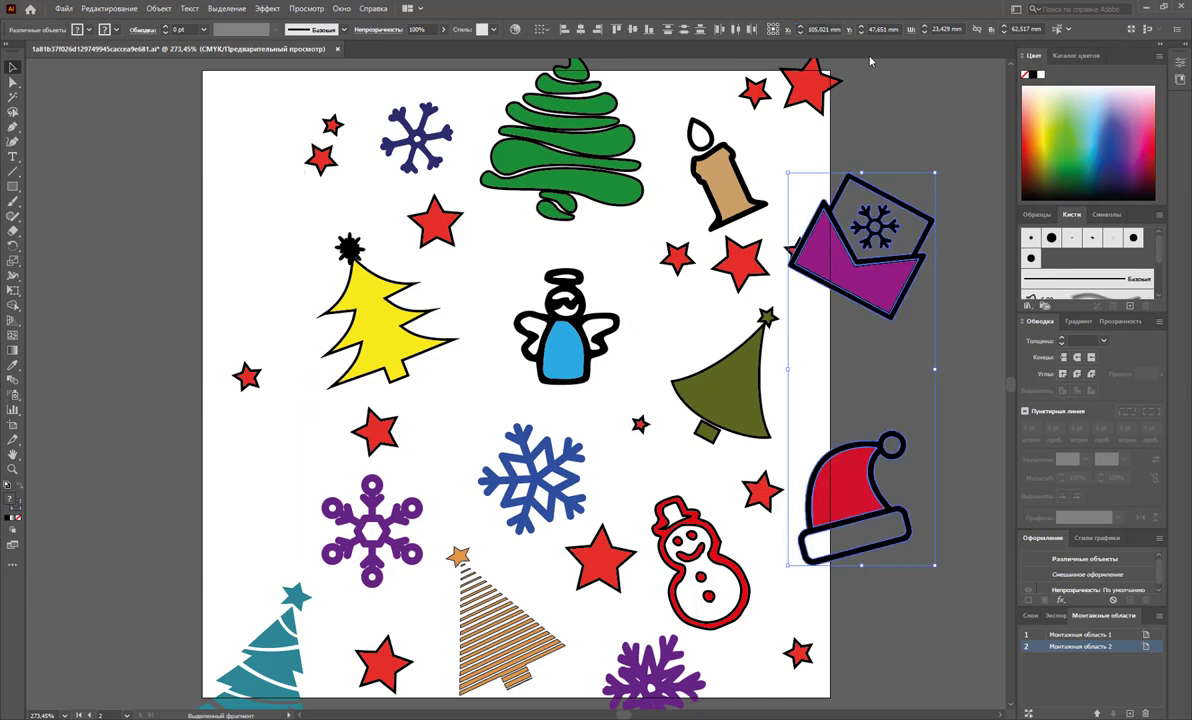
key("ctrl+z")
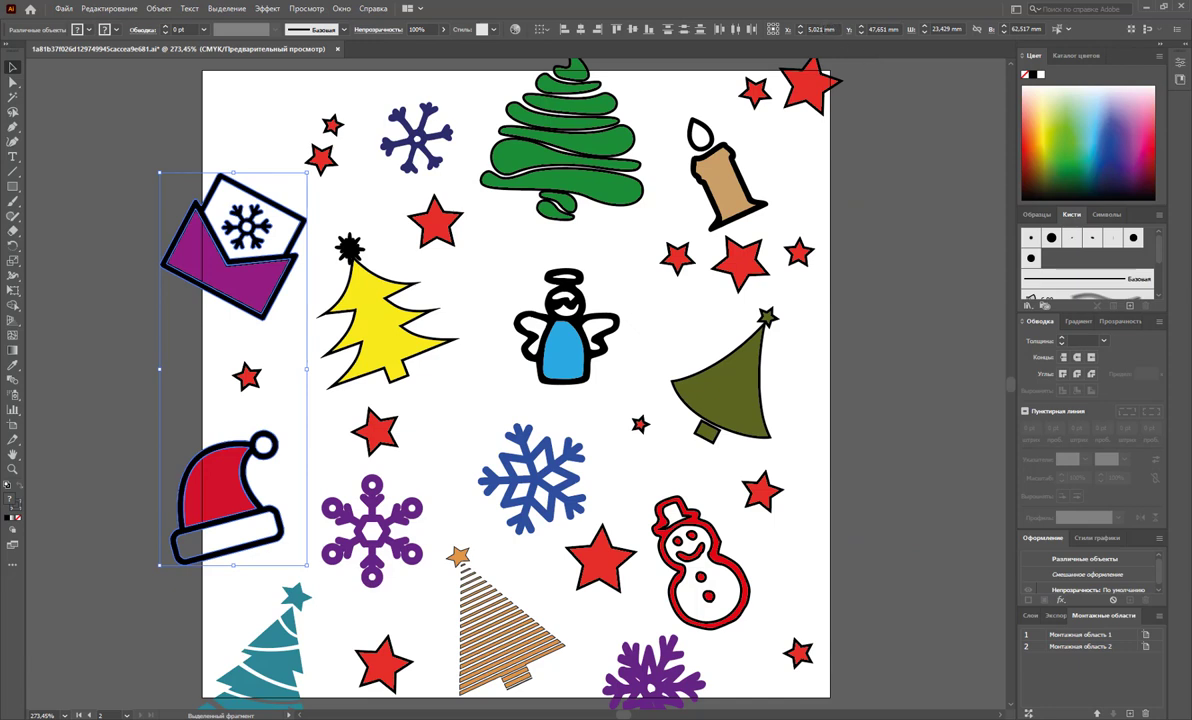
Step: Copy the envelope and Santa hat together 100 mm to the right, to an X position of 105.021 mm
left_click(822, 29)
type("+100")
key("alt+Return")
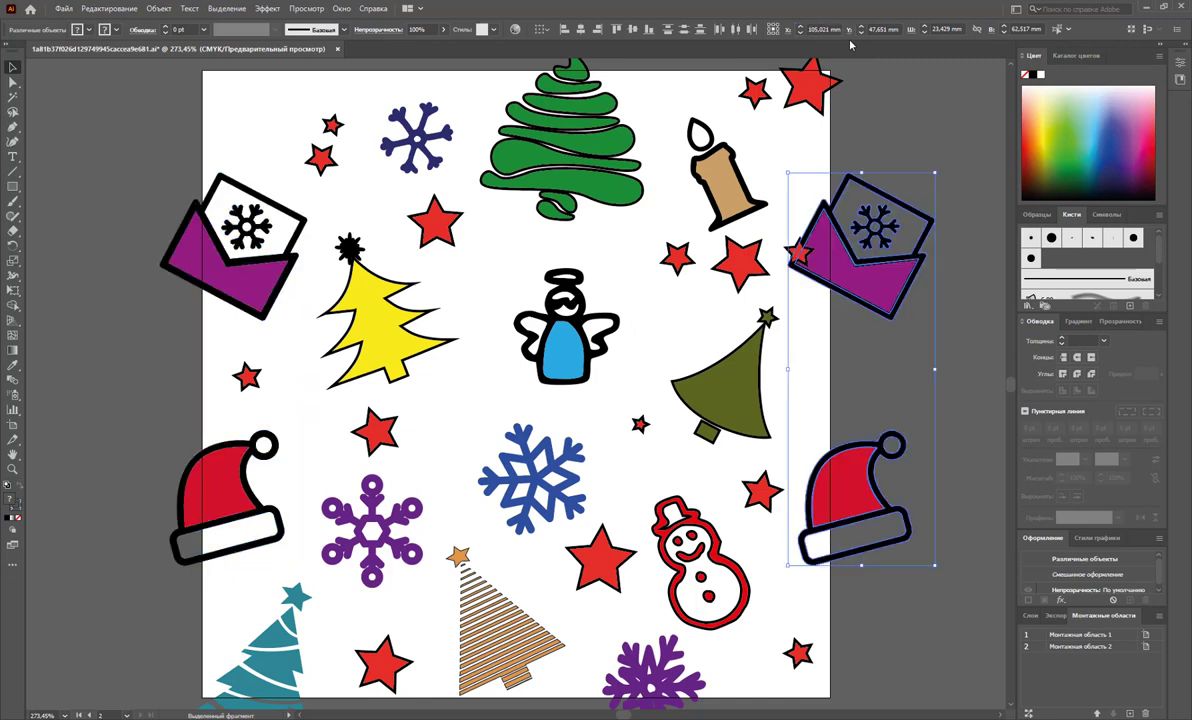
left_click(950, 620)
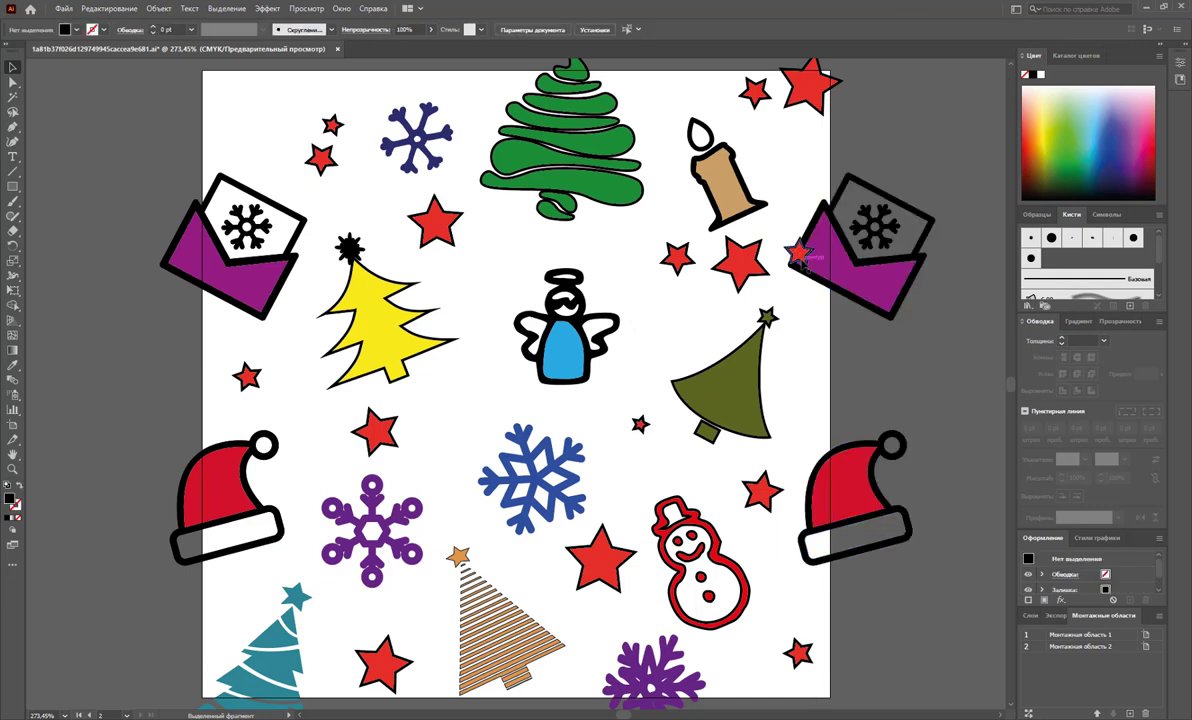
Step: Move the small red star off the copied envelope to the free space above the olive tree
left_click_drag(798, 255, 658, 347)
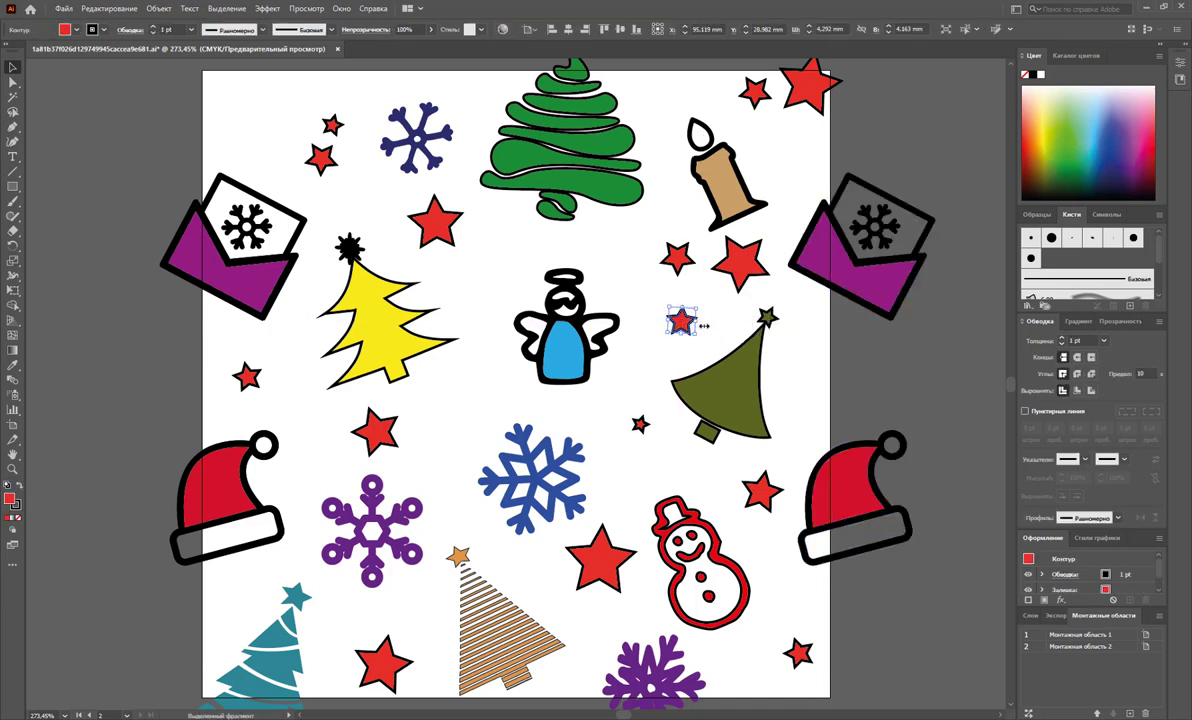
left_click(880, 360)
scroll(891, 359, "down", 2)
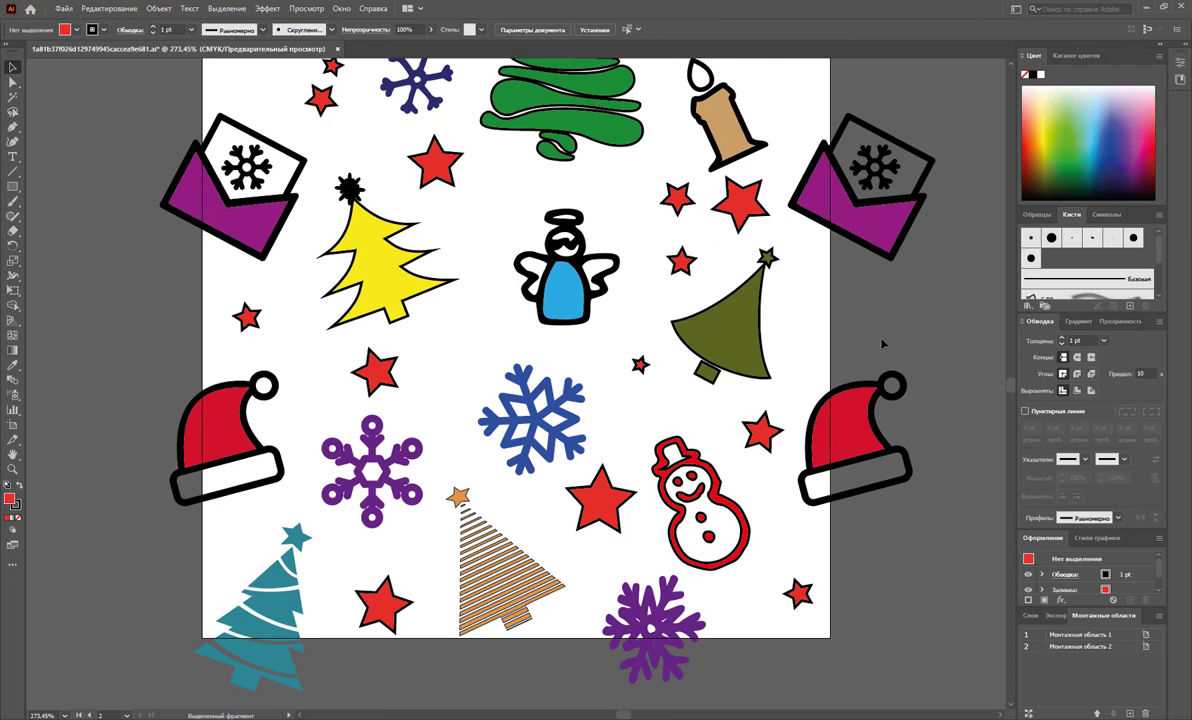
Step: Copy the green tree and the large star on the artboard's upper edge 100 mm down, to a Y position of 110.351 mm
key("z")
left_click(340, 304, "alt")
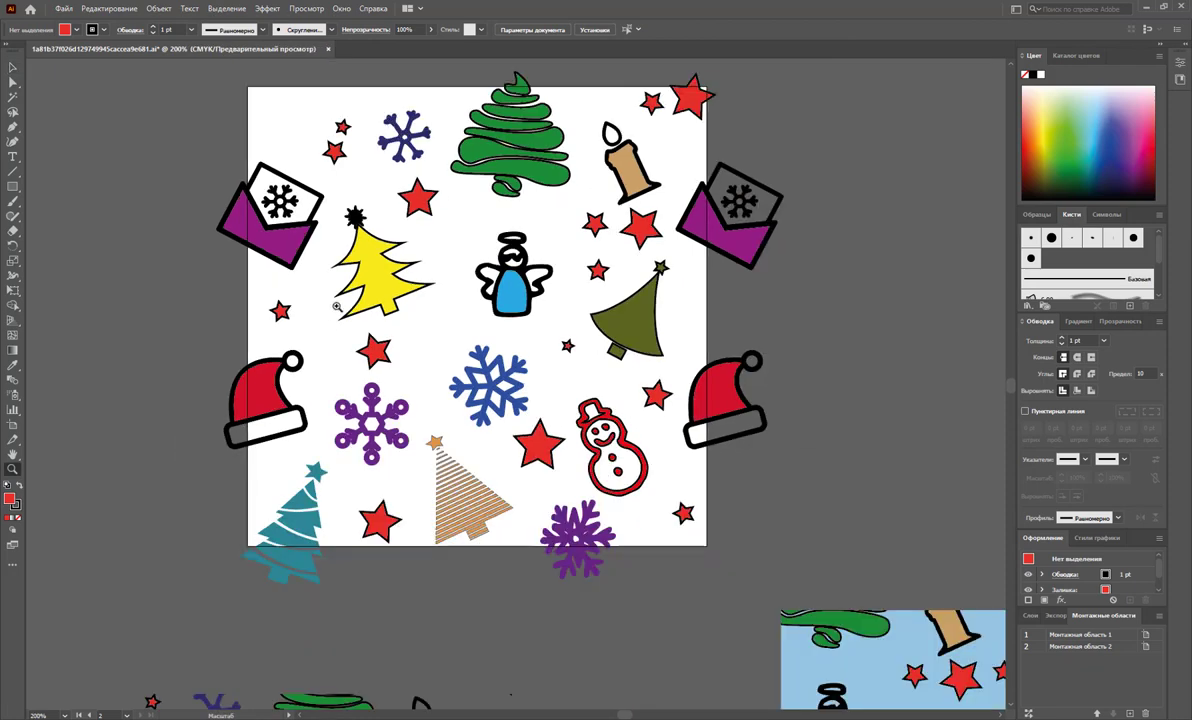
scroll(337, 306, "up", 1)
left_click(12, 67)
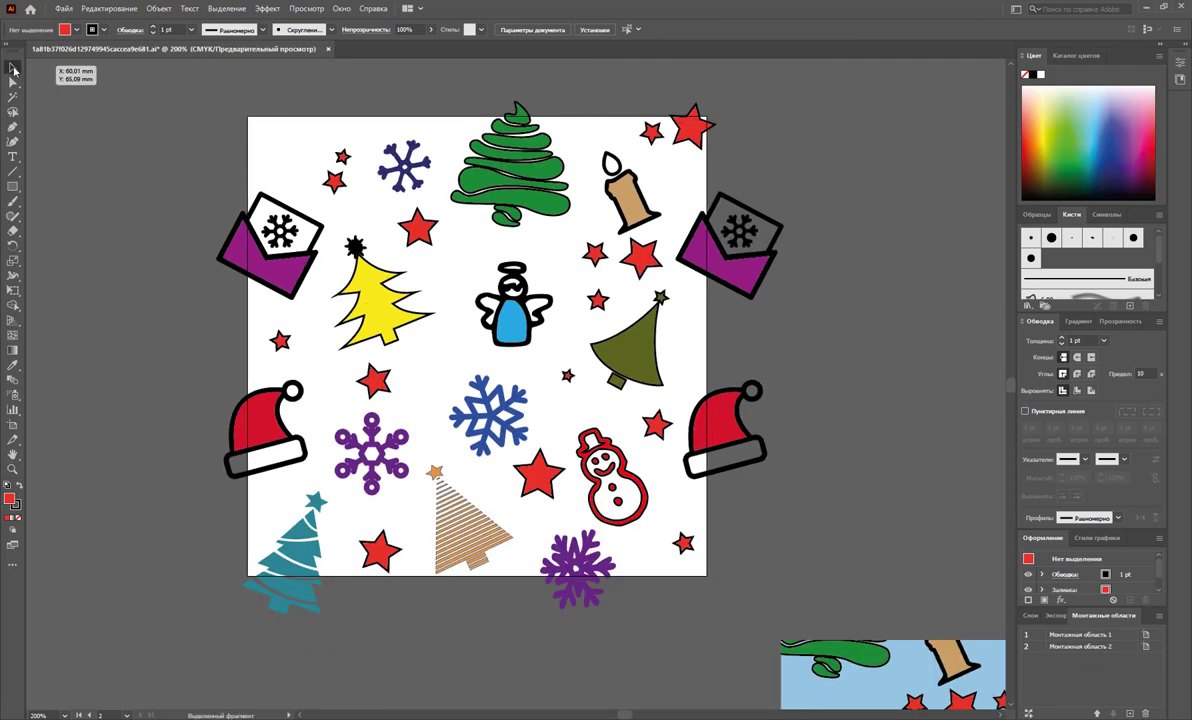
left_click_drag(359, 77, 735, 115)
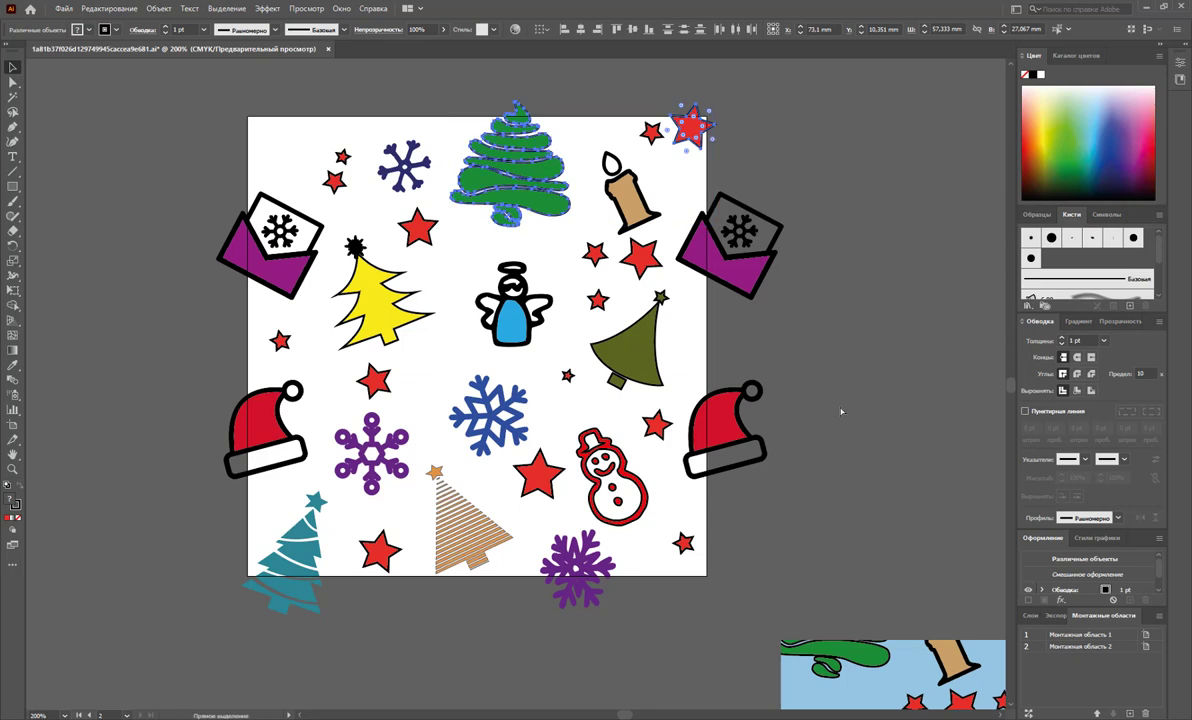
key("a")
key("v")
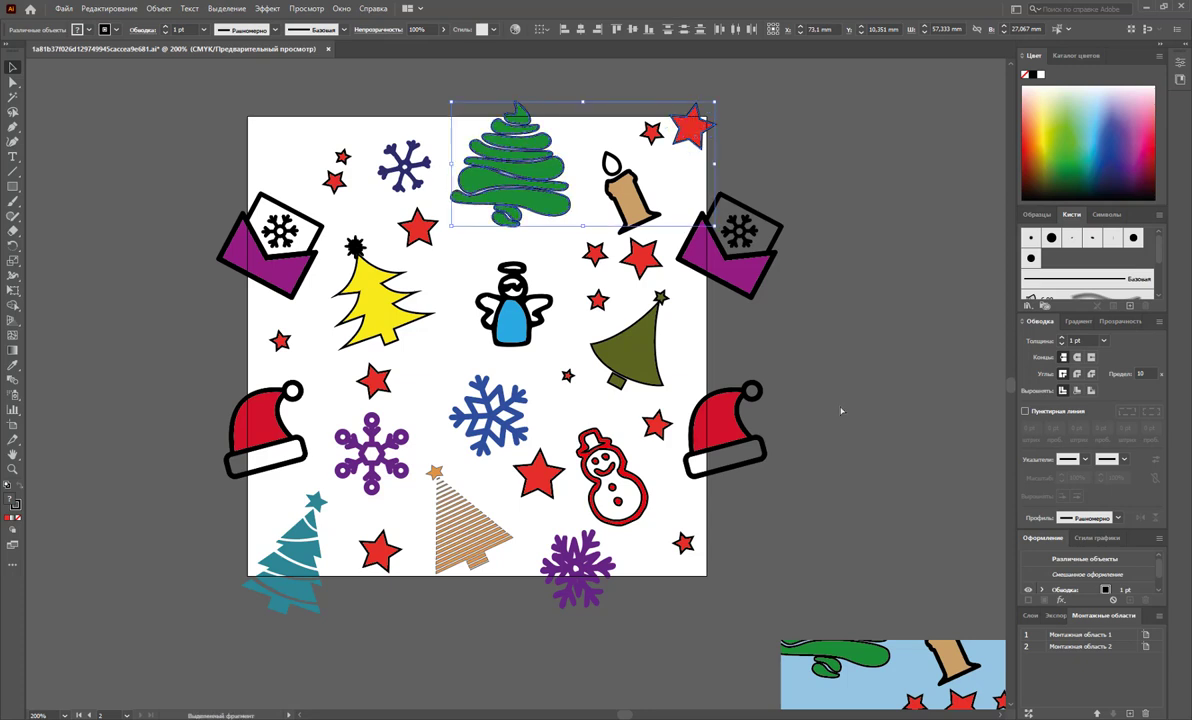
left_click(896, 28)
key("BackSpace")
type("+100")
key("Return")
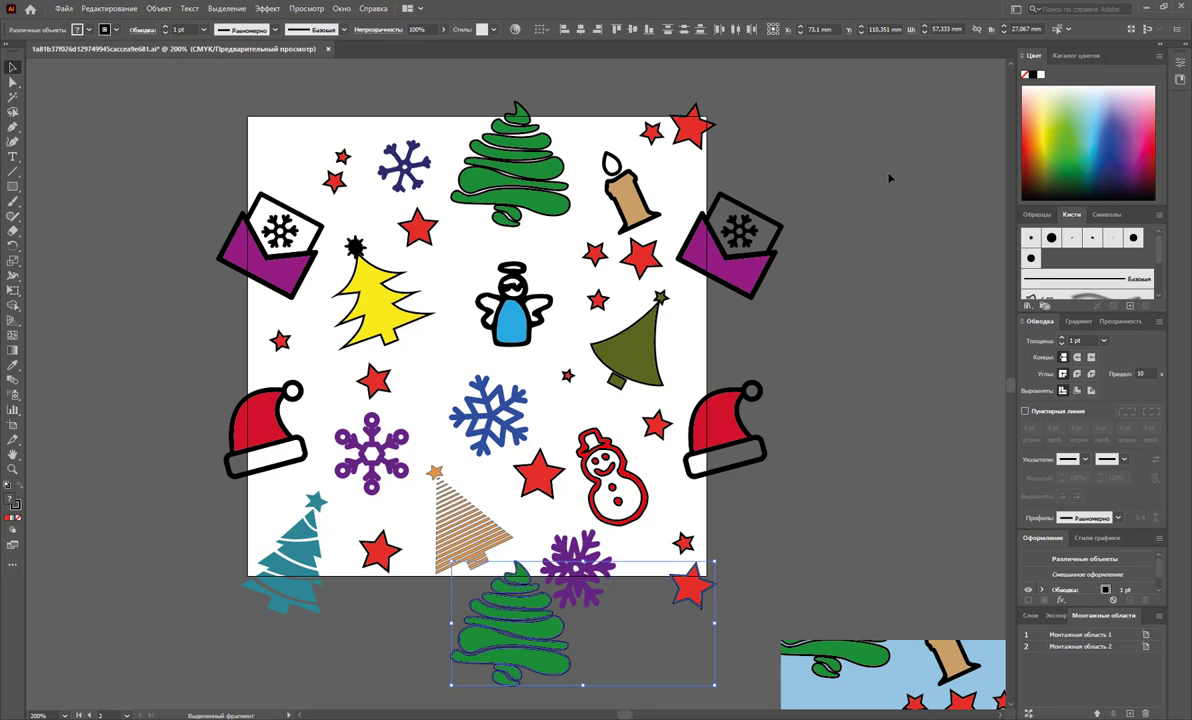
left_click(881, 505)
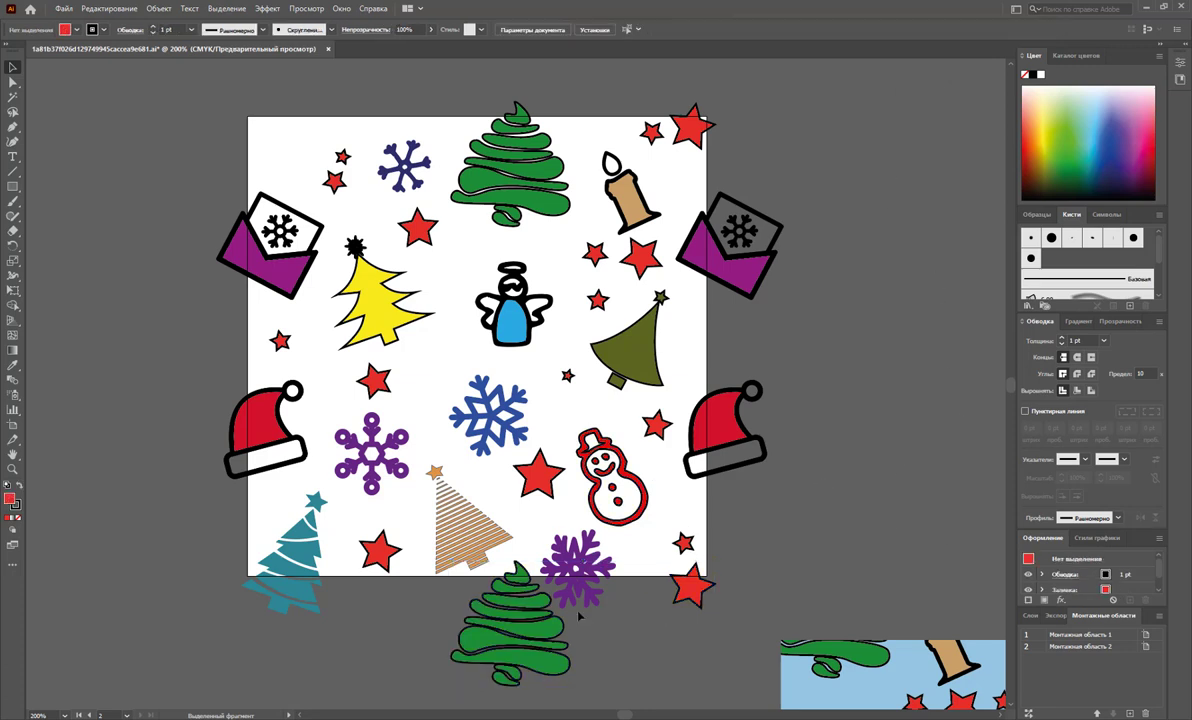
Step: Copy the teal tree and purple snowflake on the artboard's lower edge 100 mm up, to a Y position of -4.993 mm
left_click(580, 565)
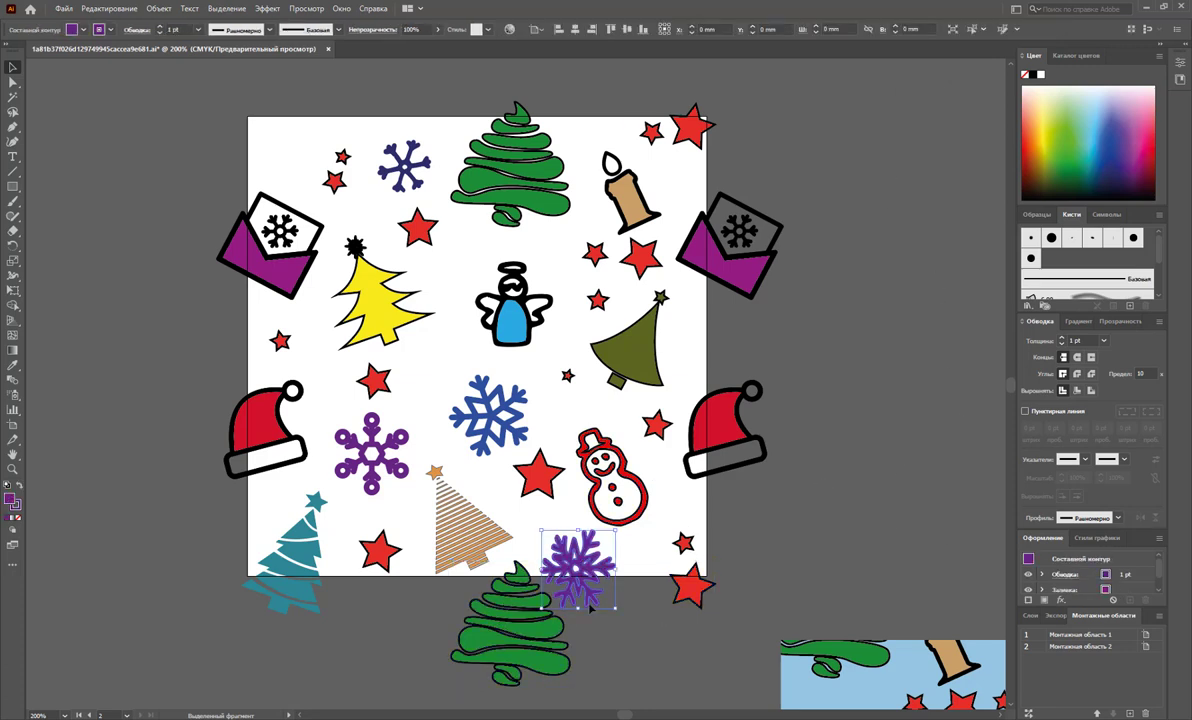
left_click(275, 595, "shift")
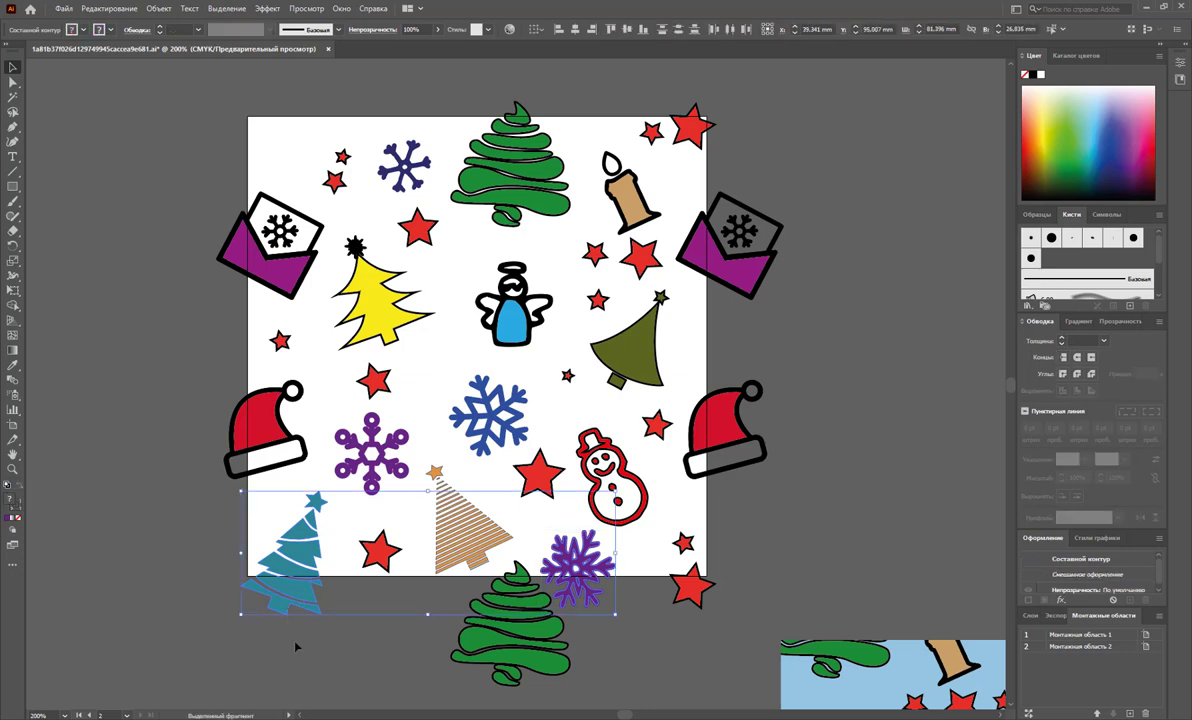
key("a")
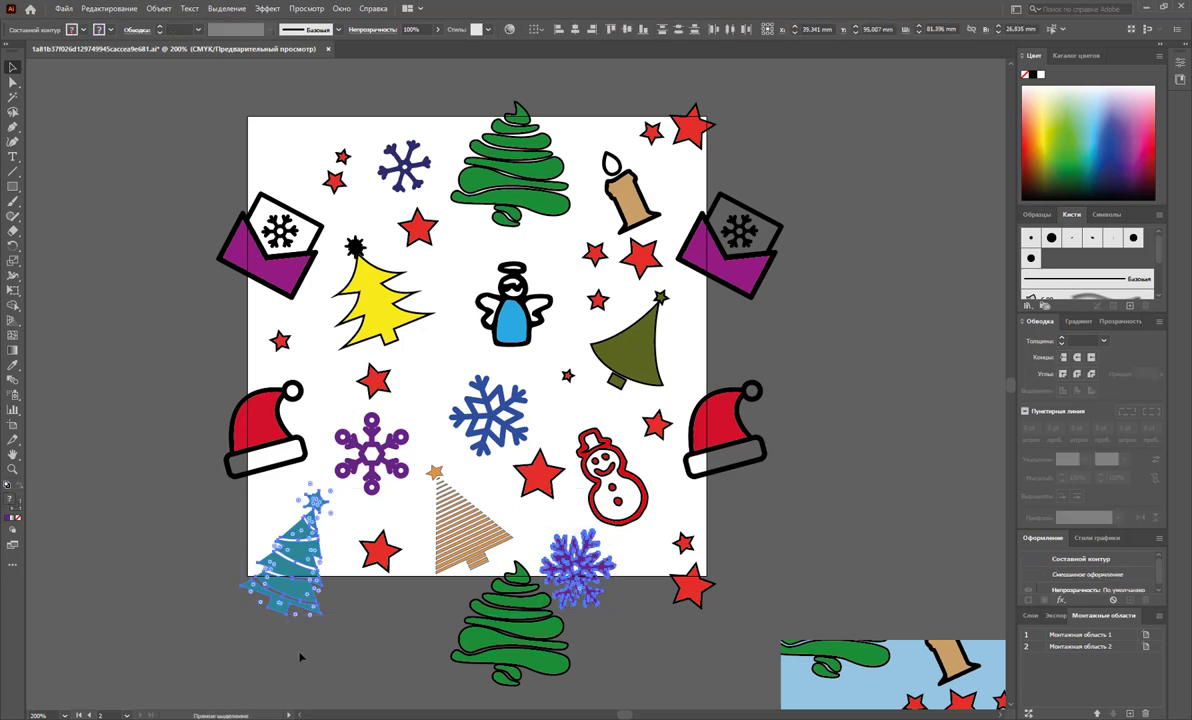
key("v")
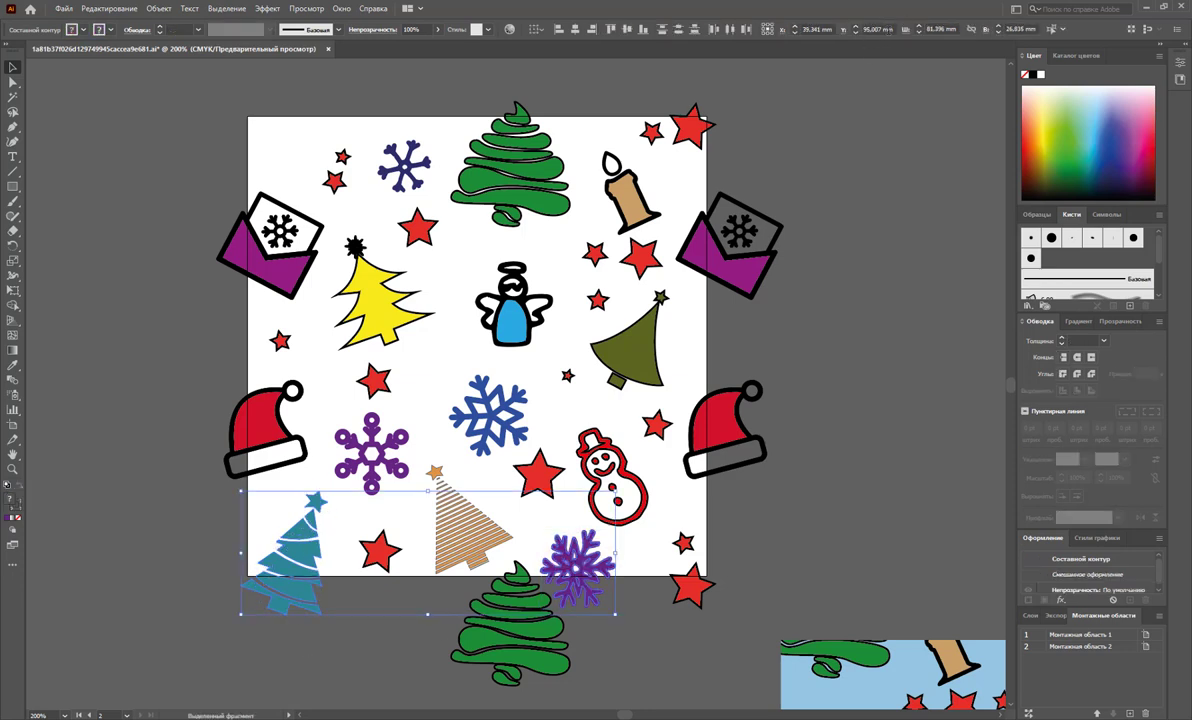
left_click(890, 30)
type("-100")
key("Return")
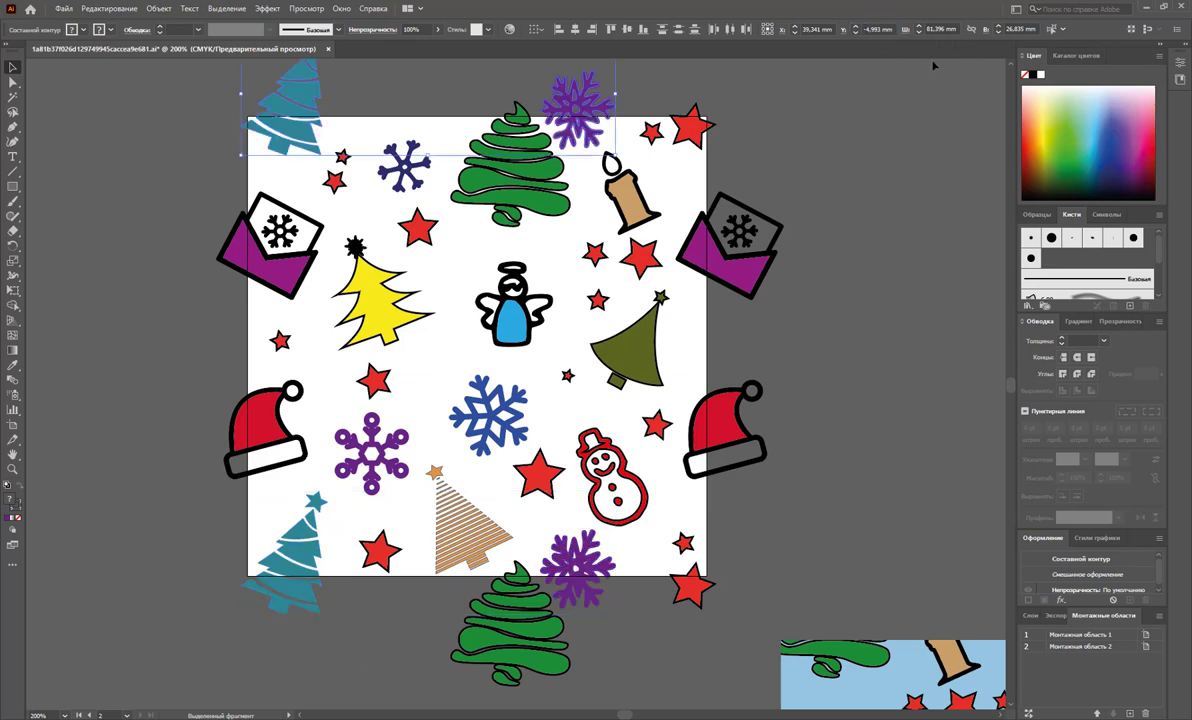
left_click(826, 398)
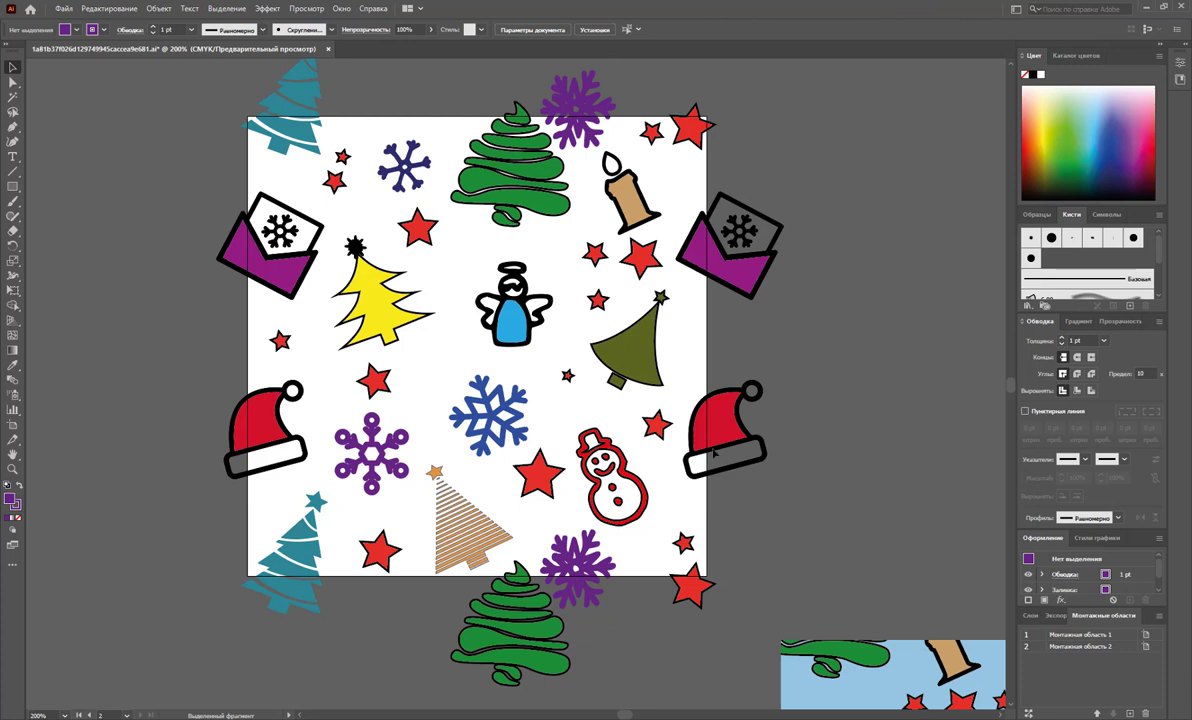
Step: Copy the large red star on the artboard's upper-right corner 100 mm to the left
left_click(688, 128)
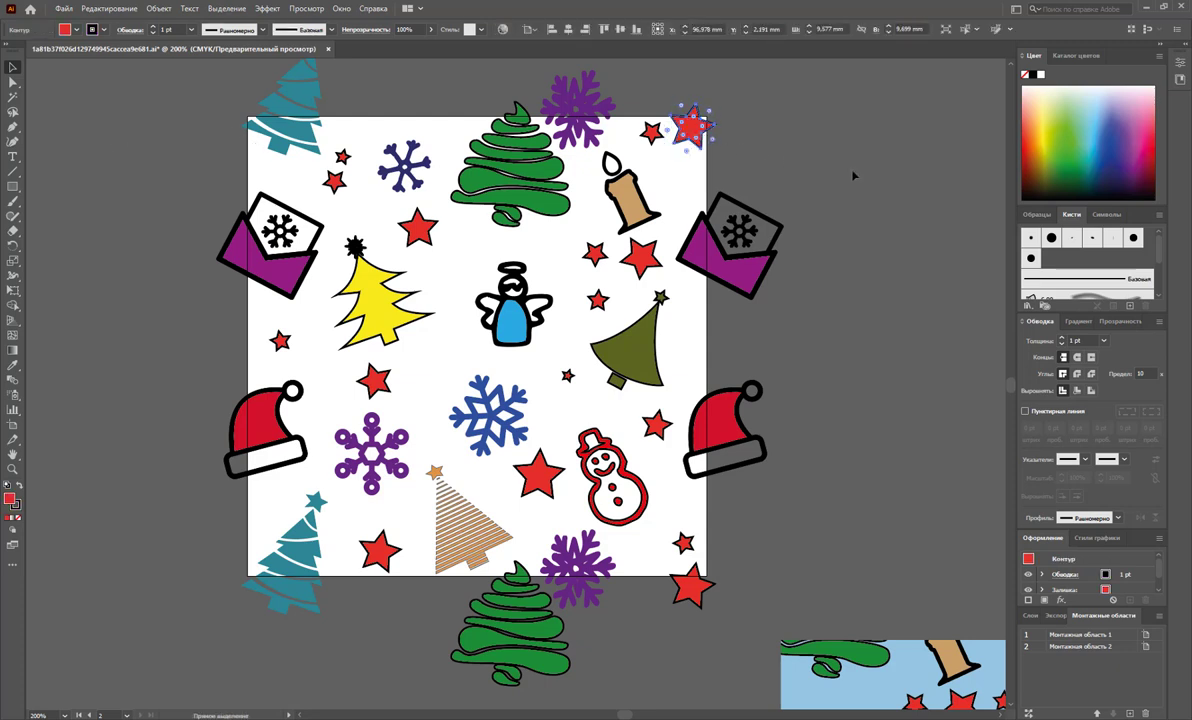
key("v")
left_click(706, 29)
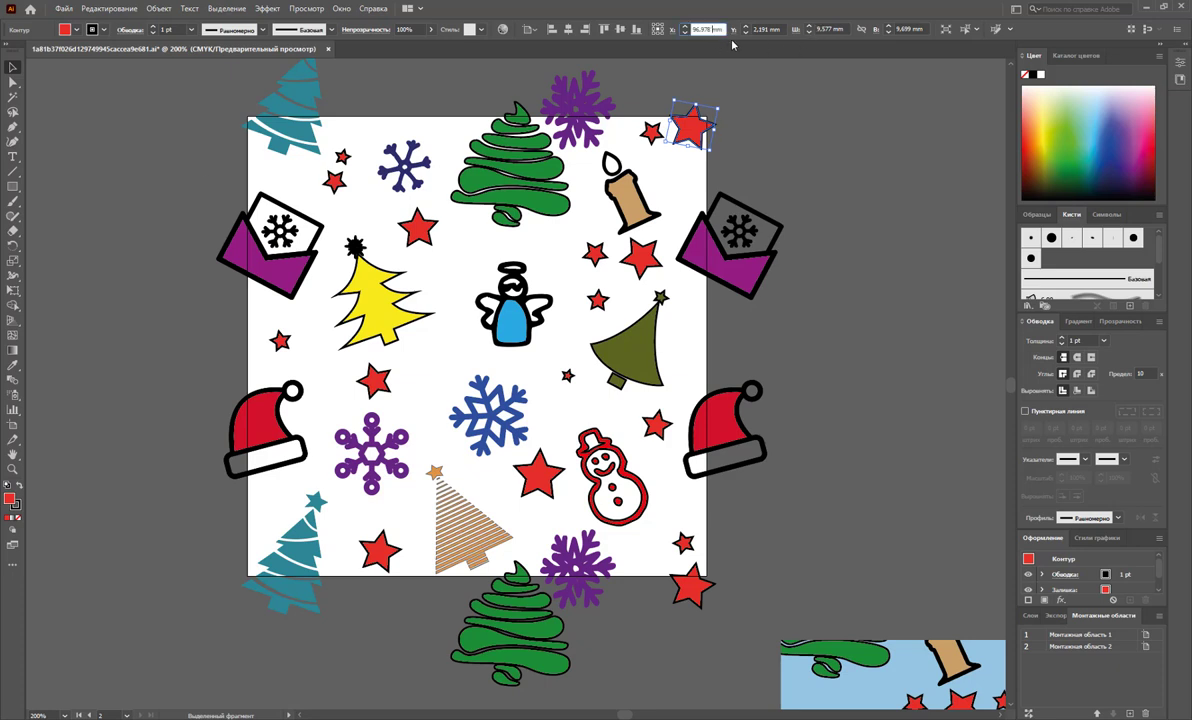
type("-100")
key("alt+Return")
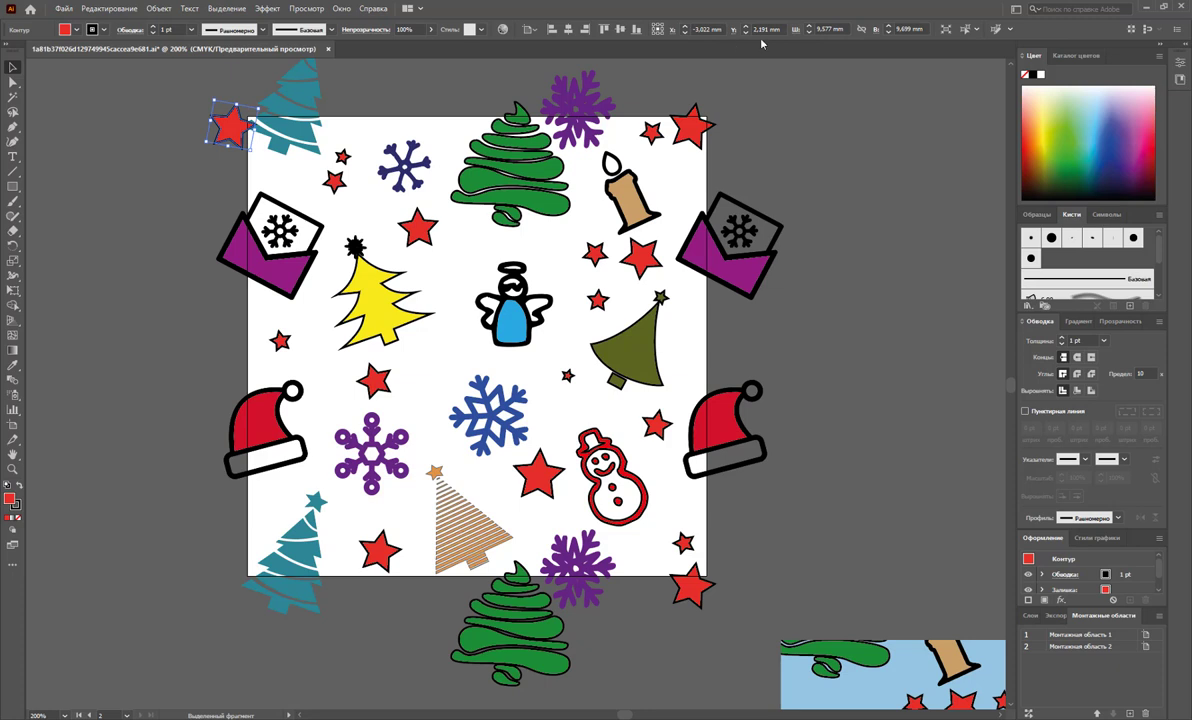
left_click(828, 418)
Step: Shift both teal trees together right to an X position of 13.761 mm, and move the small star clear of the upper tree
scroll(340, 346, "up", 2)
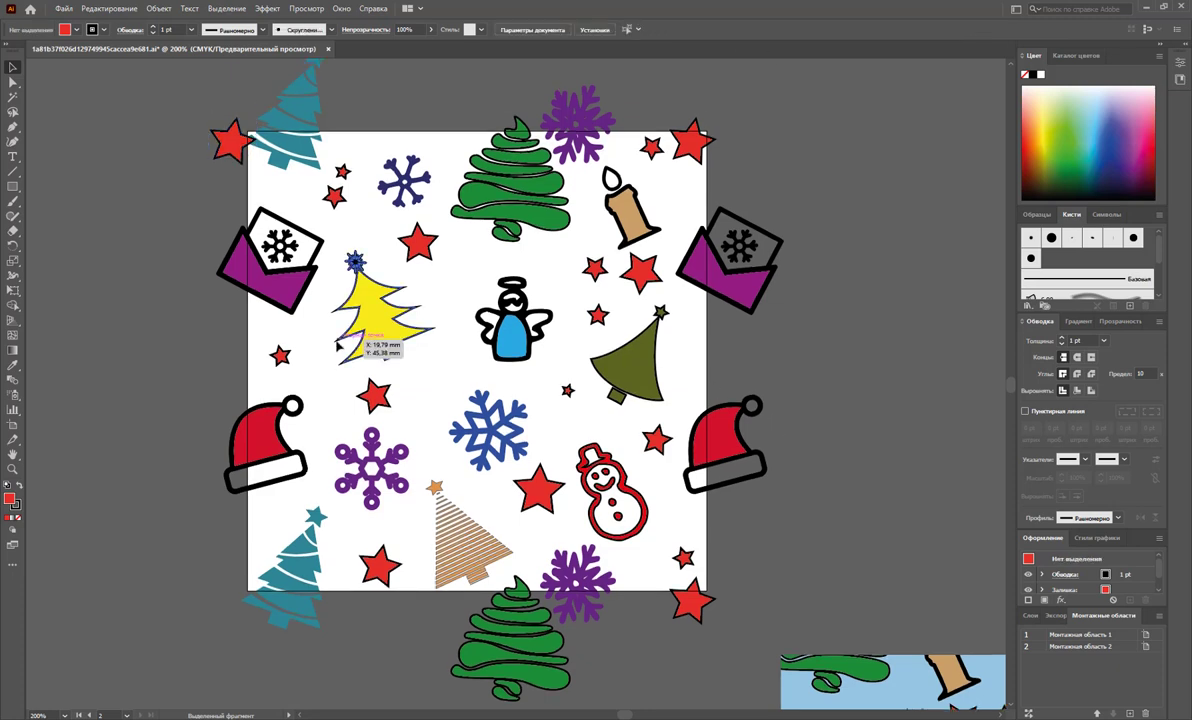
left_click(283, 144)
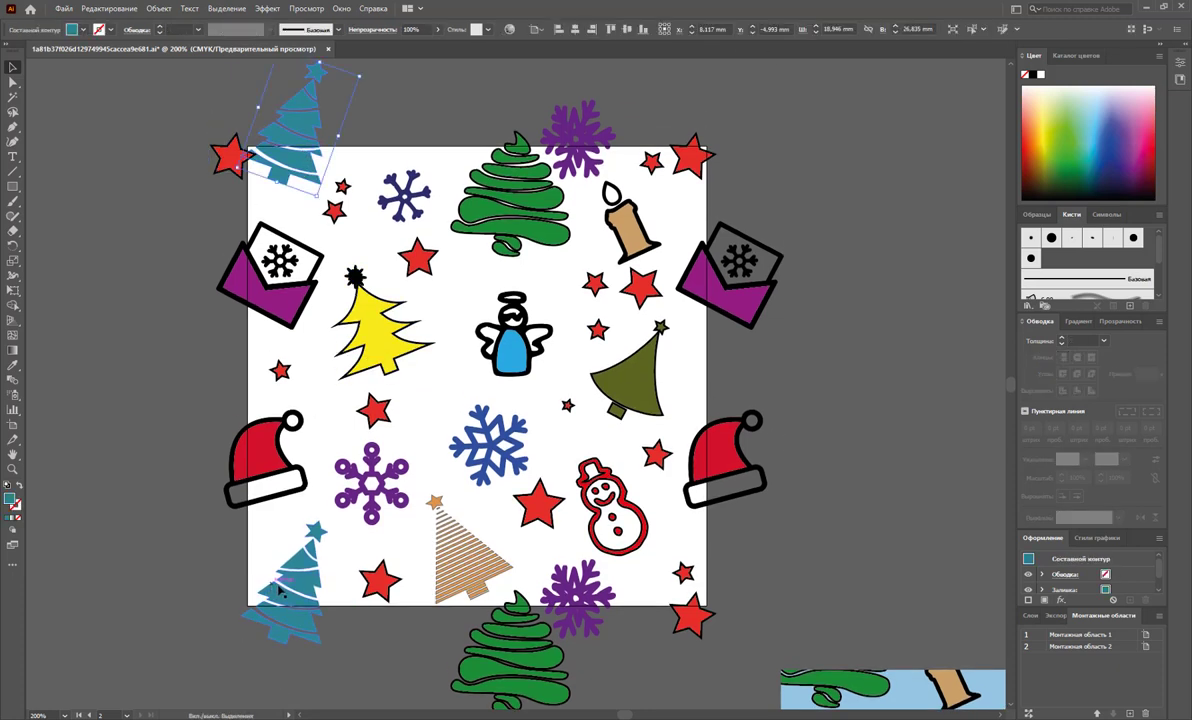
left_click(275, 550, "shift")
key("Right")
key("Right")
key("Right")
key("Right")
key("Right")
key("Right")
key("Right")
key("Right")
key("Right")
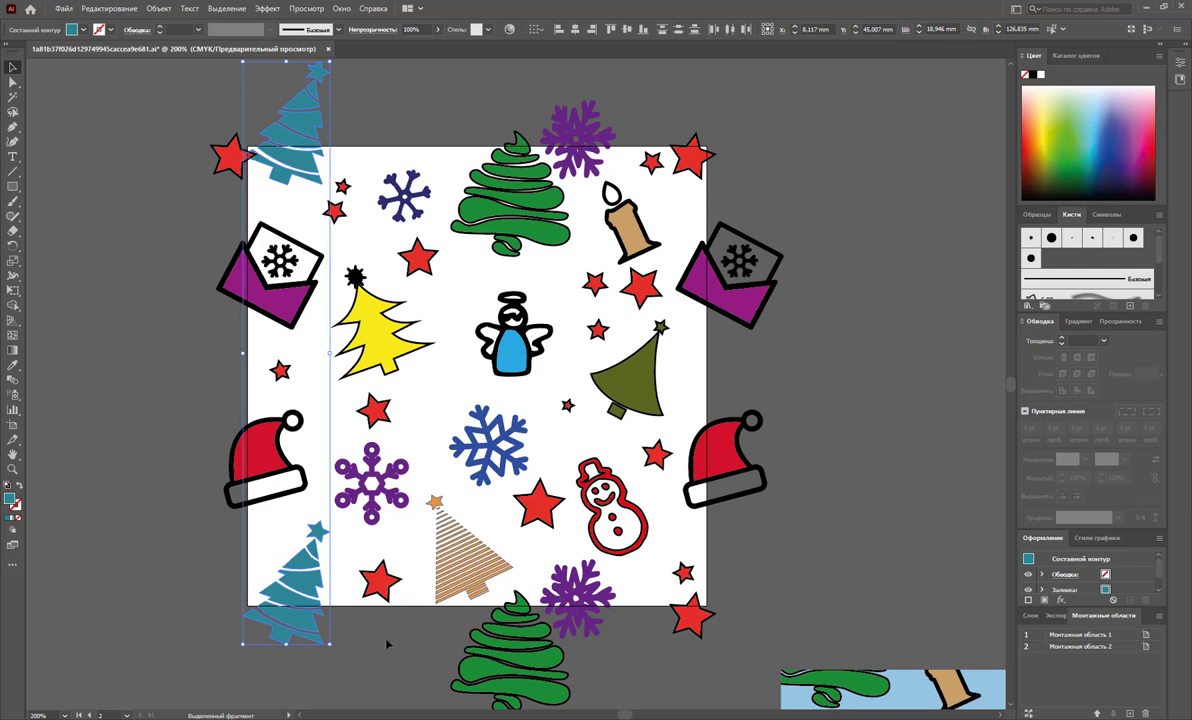
key("Right")
key("Right")
key("Right")
key("Right")
key("Right")
key("Right")
key("Right")
key("Right")
key("Right")
key("Right")
key("Right")
key("Right")
key("Right")
key("Right")
key("Right")
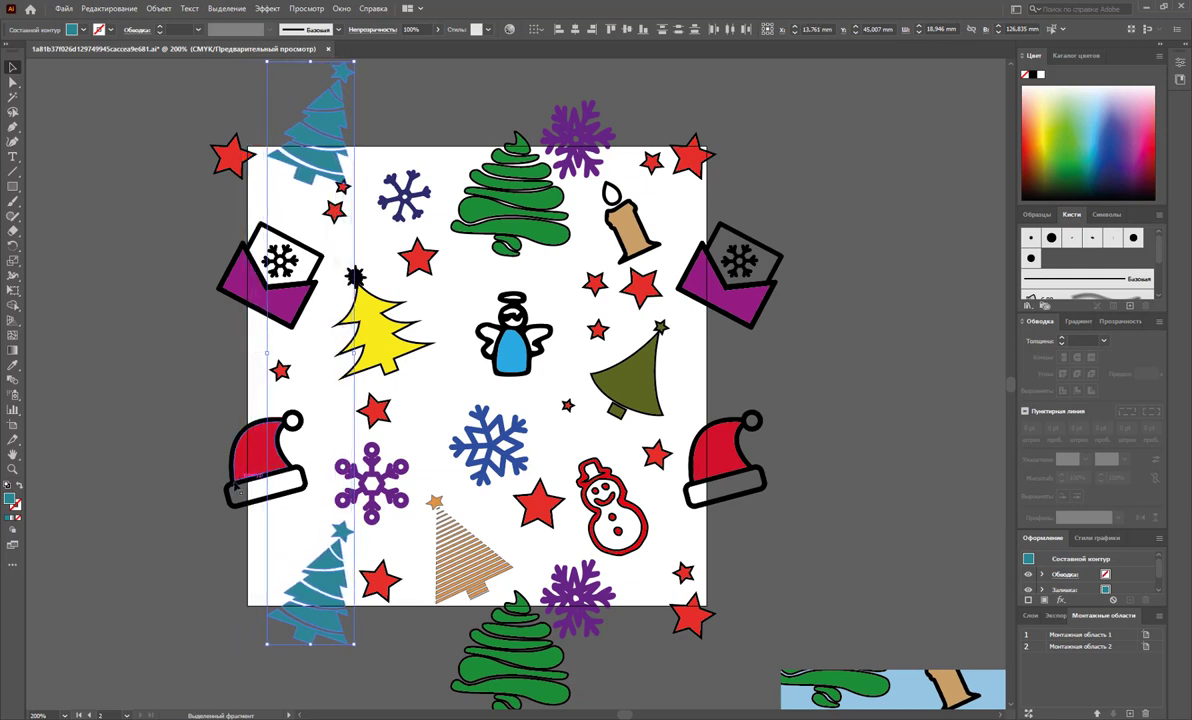
left_click(240, 450)
left_click_drag(357, 207, 372, 247)
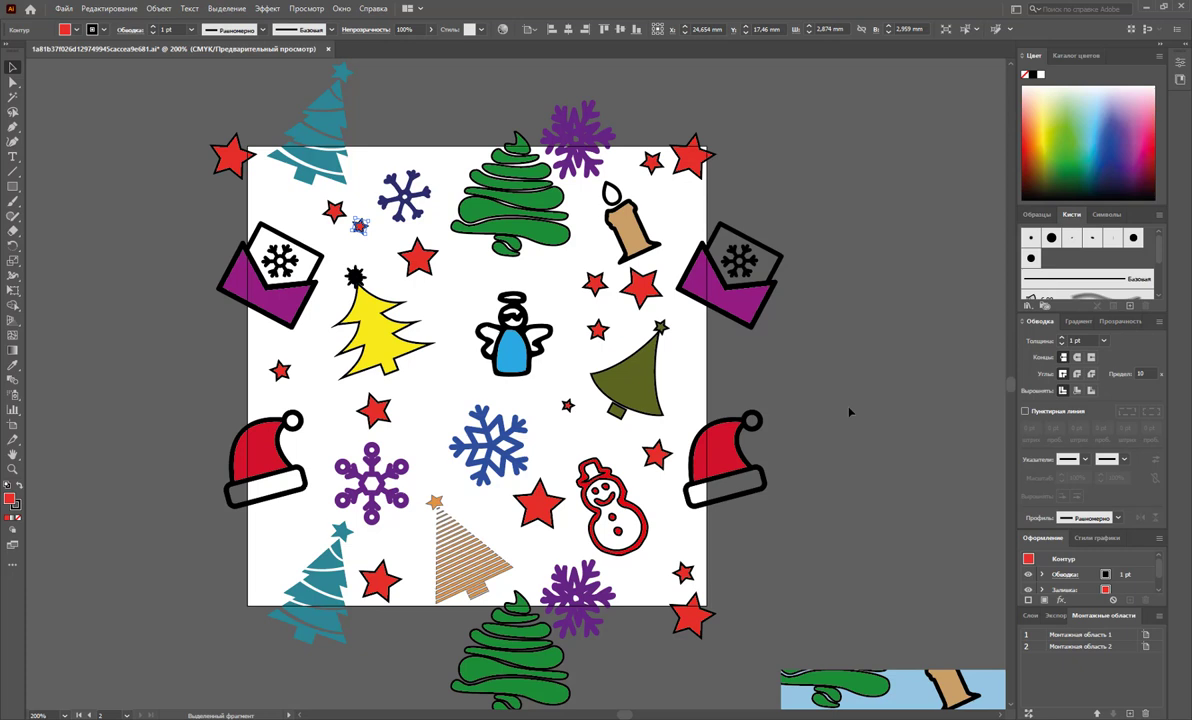
Step: Shift both edge-crossing purple snowflakes together right, away from the green trees, to an X position of 75.175 mm
left_click(586, 565)
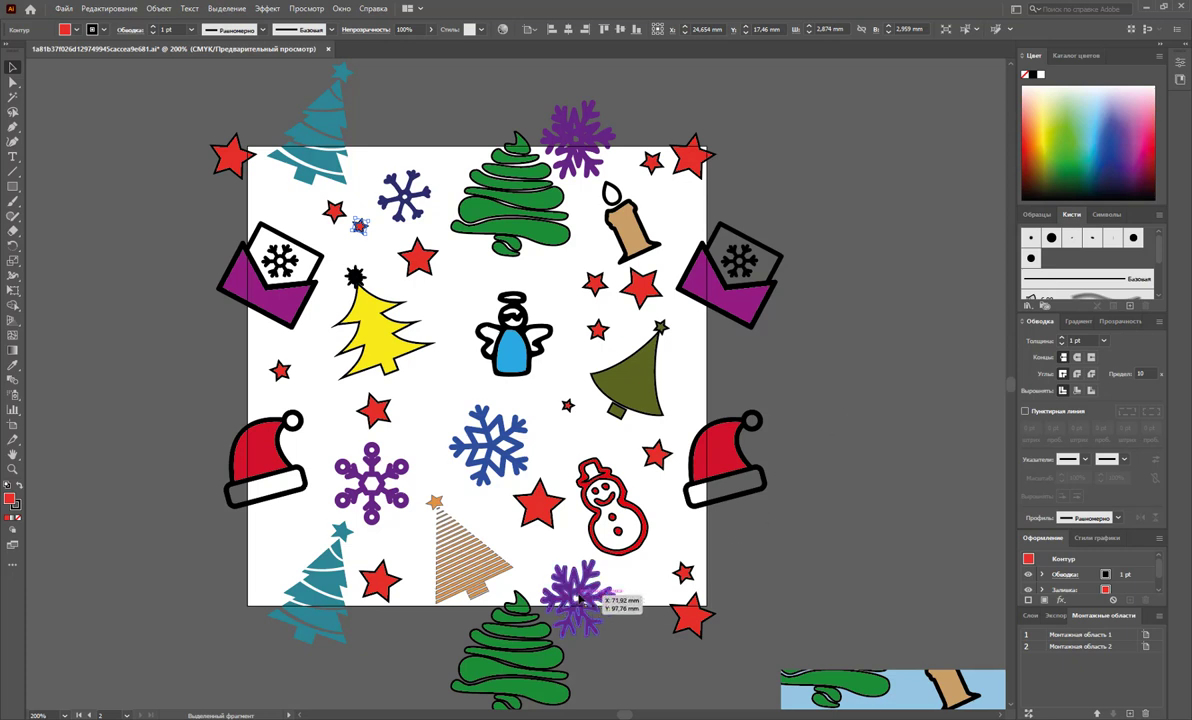
left_click_drag(578, 145, 572, 150)
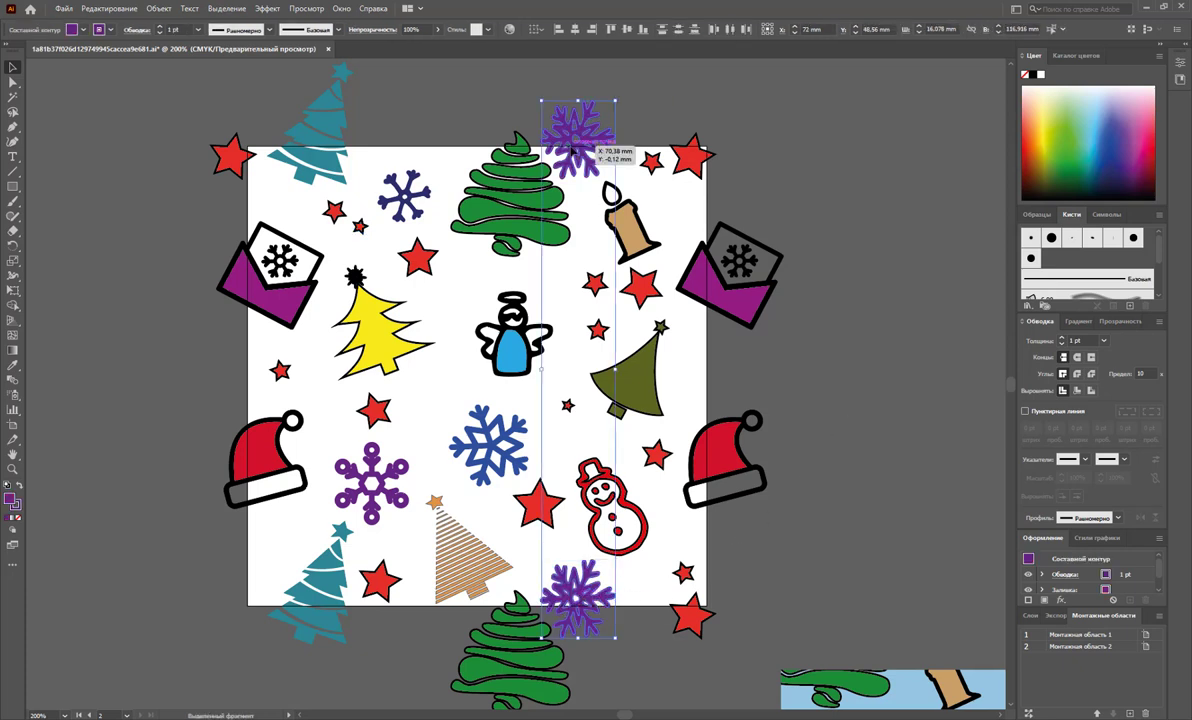
key("Right")
key("Right")
key("Right")
key("Right")
key("Right")
key("Right")
key("Right")
key("Right")
key("Right")
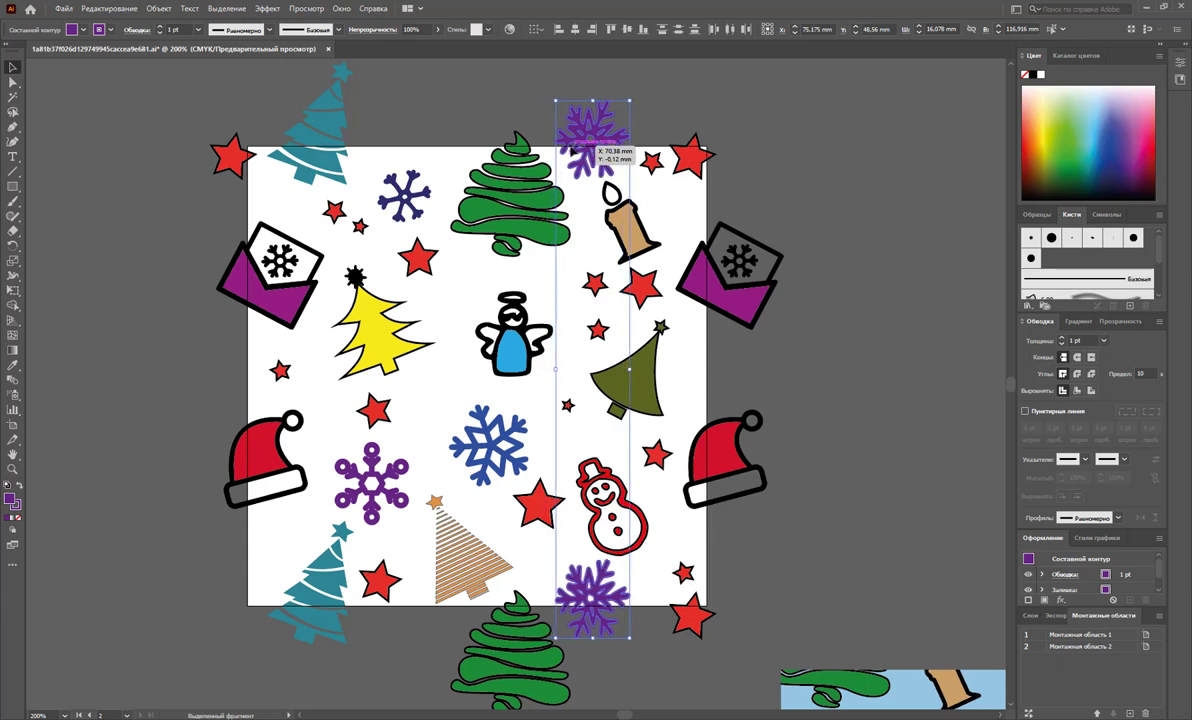
left_click(889, 370)
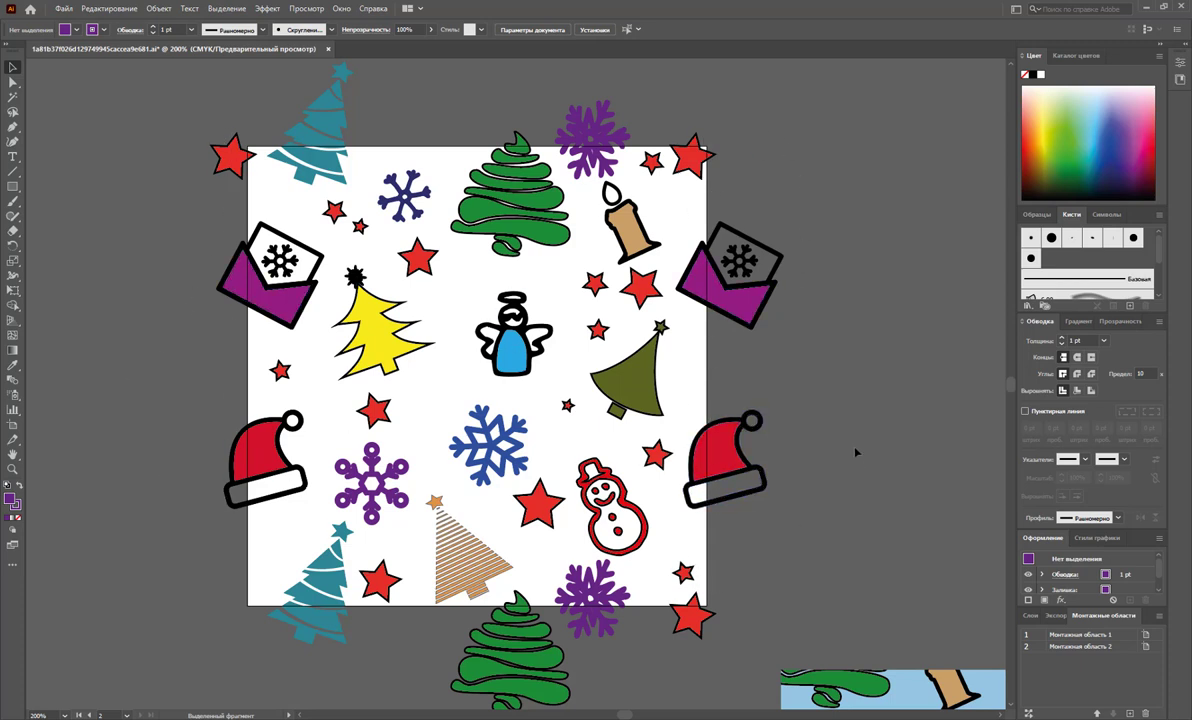
Step: Release the clipping mask of the finished blue tile and copy its 100 mm light-blue background square onto the white artboard
key("z")
key("ctrl+minus")
key("ctrl+minus")
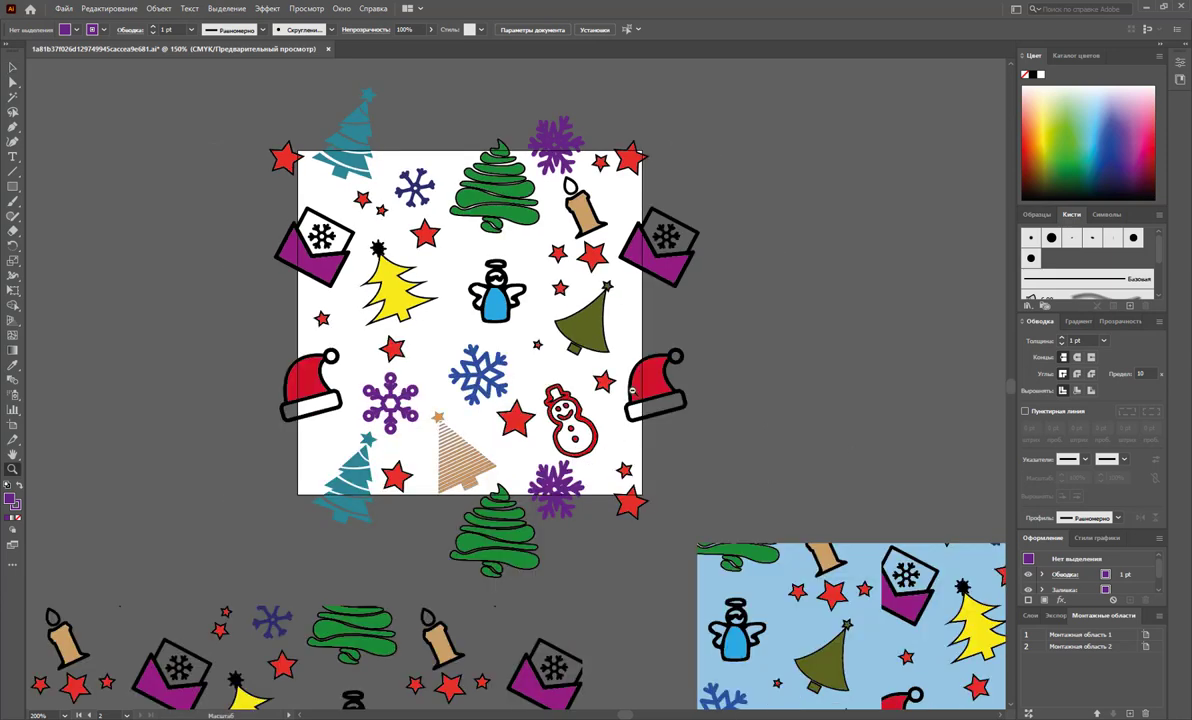
key("v")
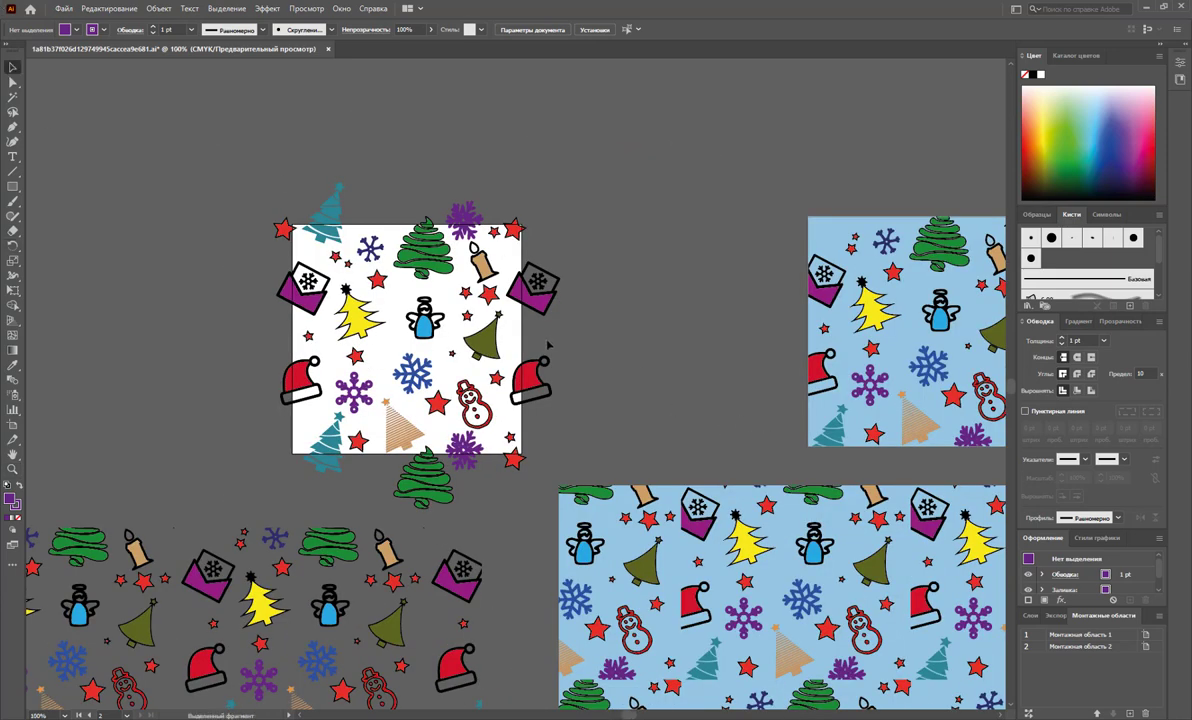
left_click_drag(835, 230, 311, 237)
right_click(767, 232)
left_click(822, 334)
left_click(742, 200)
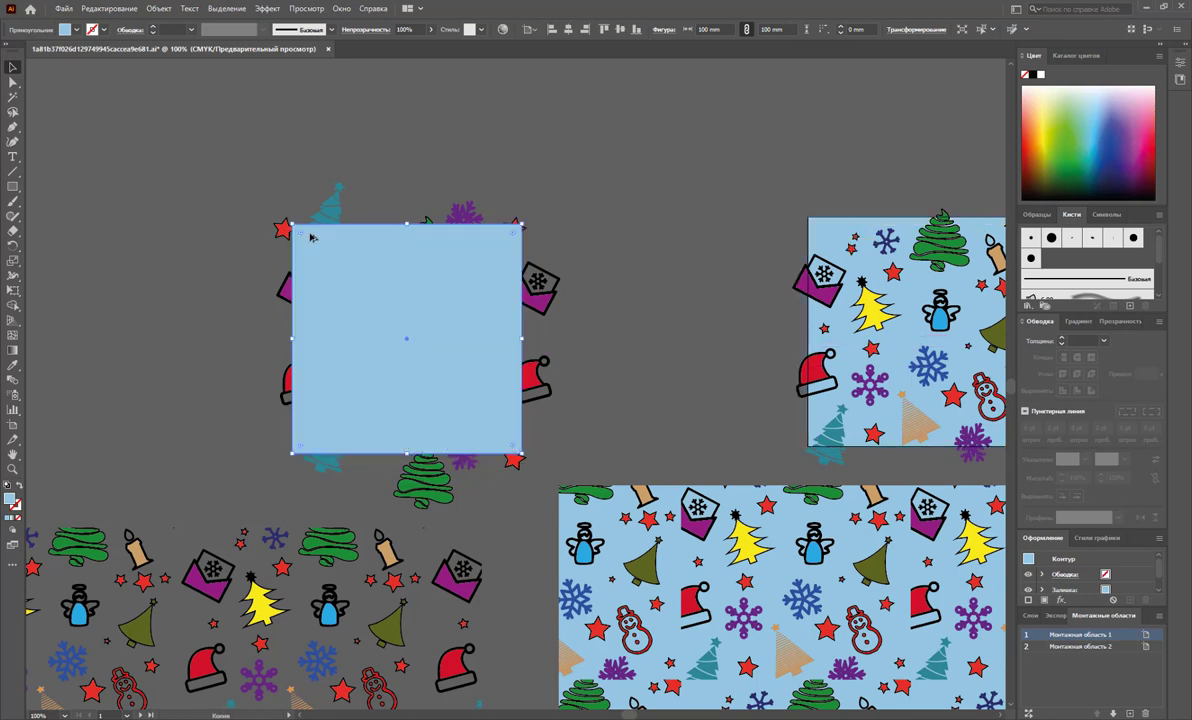
Step: Send the light-blue square on the artboard behind all the Christmas motifs
right_click(396, 276)
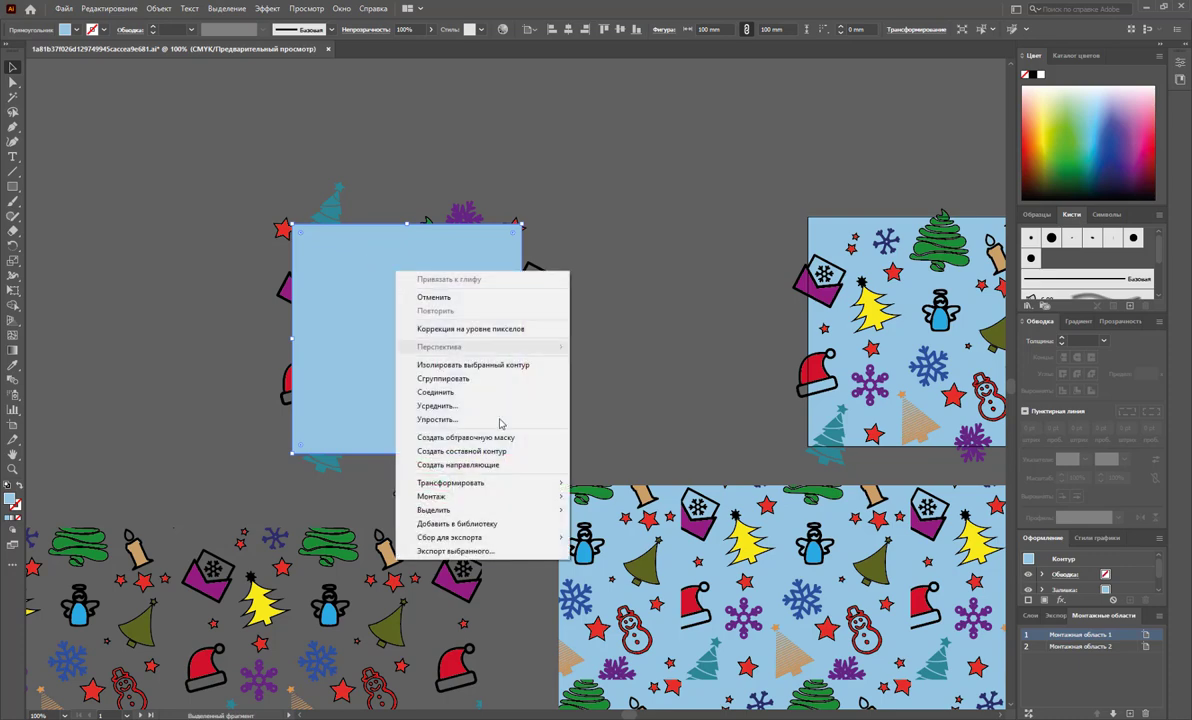
mouse_move(522, 496)
left_click(657, 541)
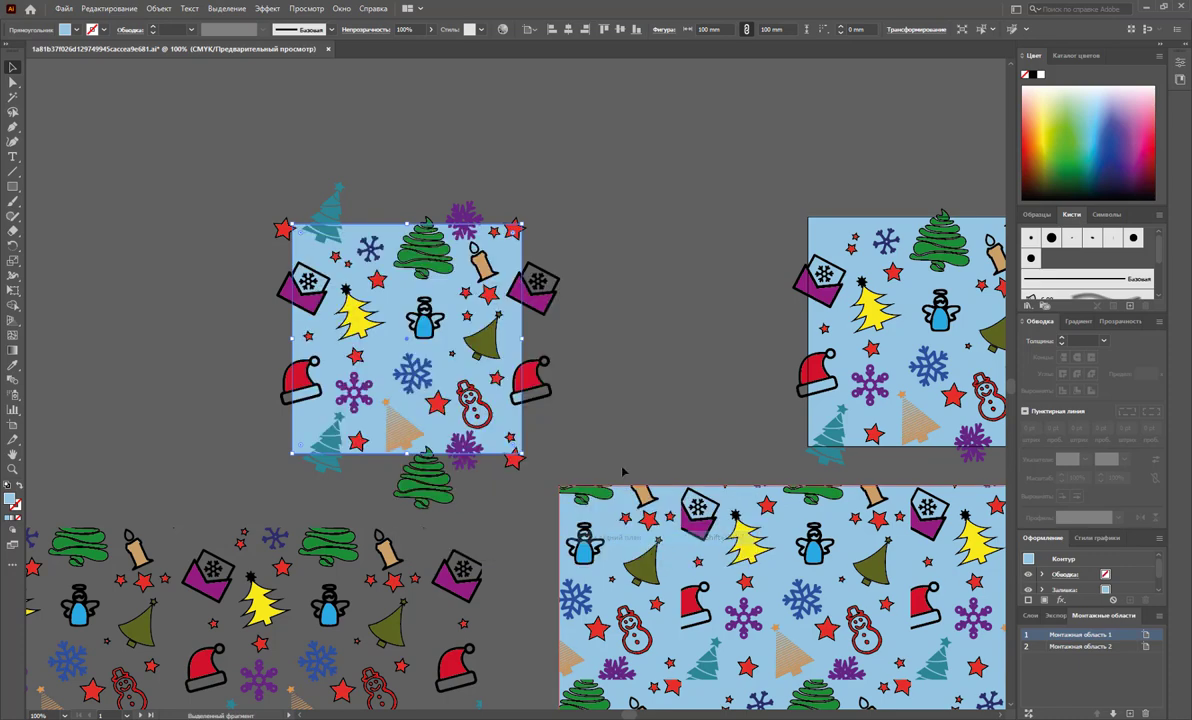
Step: Duplicate the light-blue background square in place and remove the fill from the copy
key("ctrl+c")
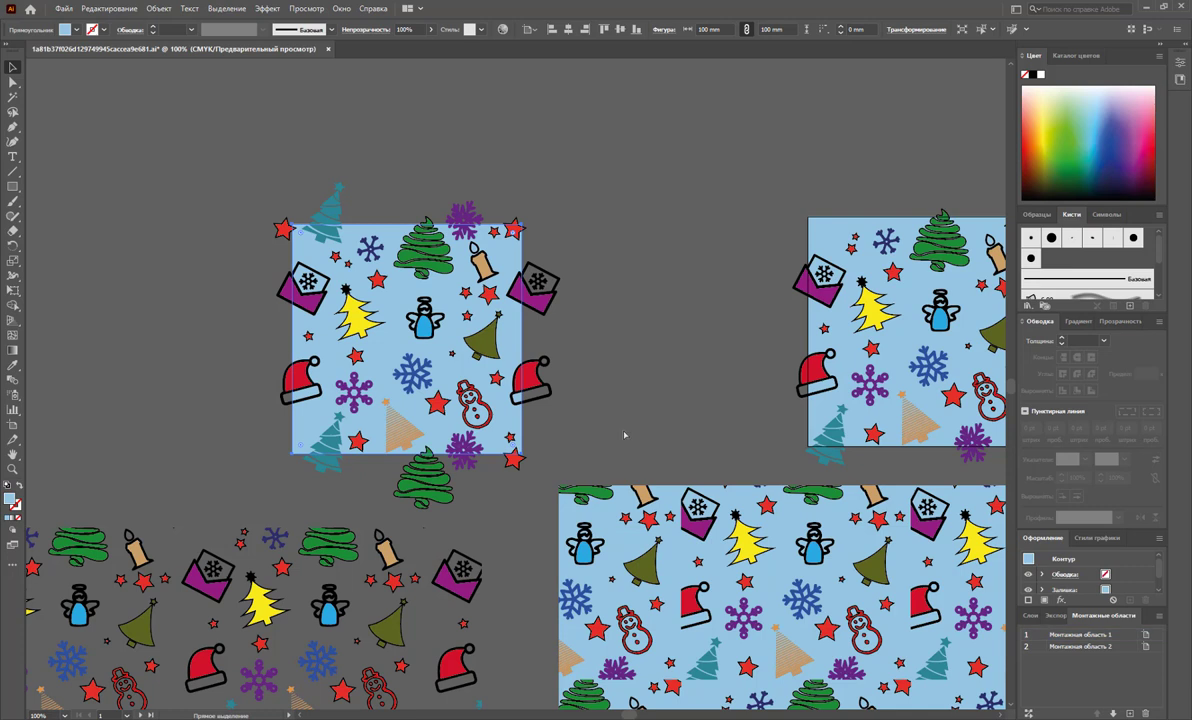
key("ctrl+v")
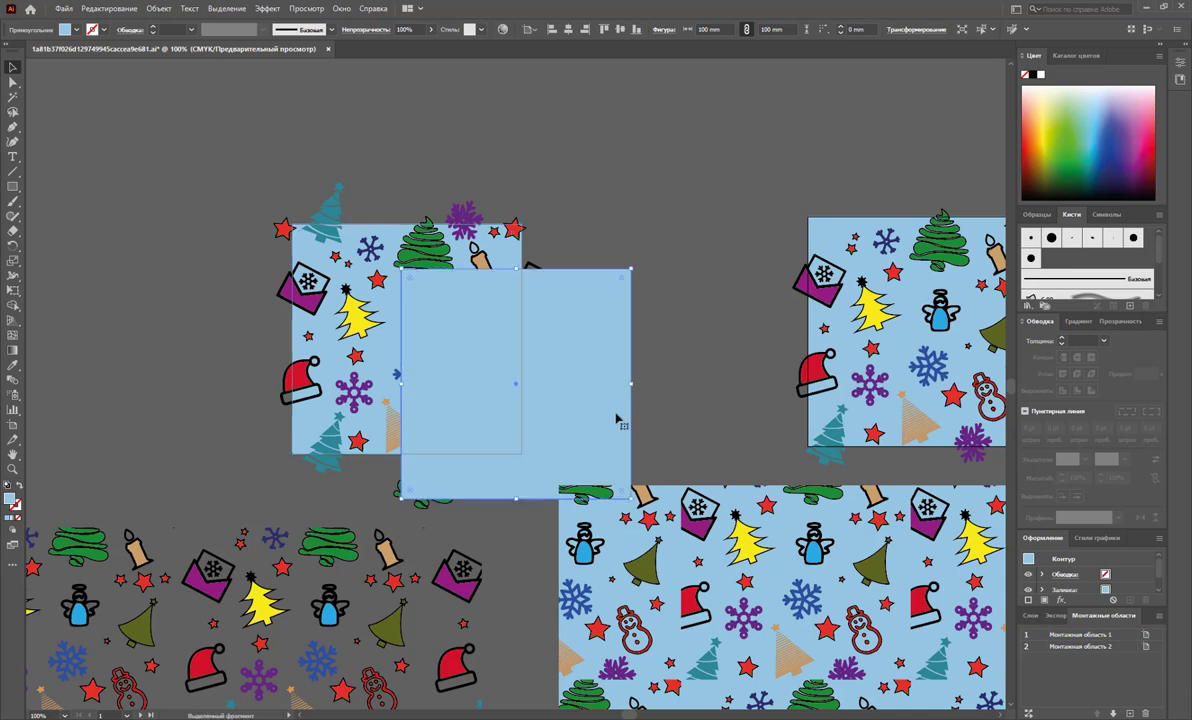
key("Delete")
key("ctrl+f")
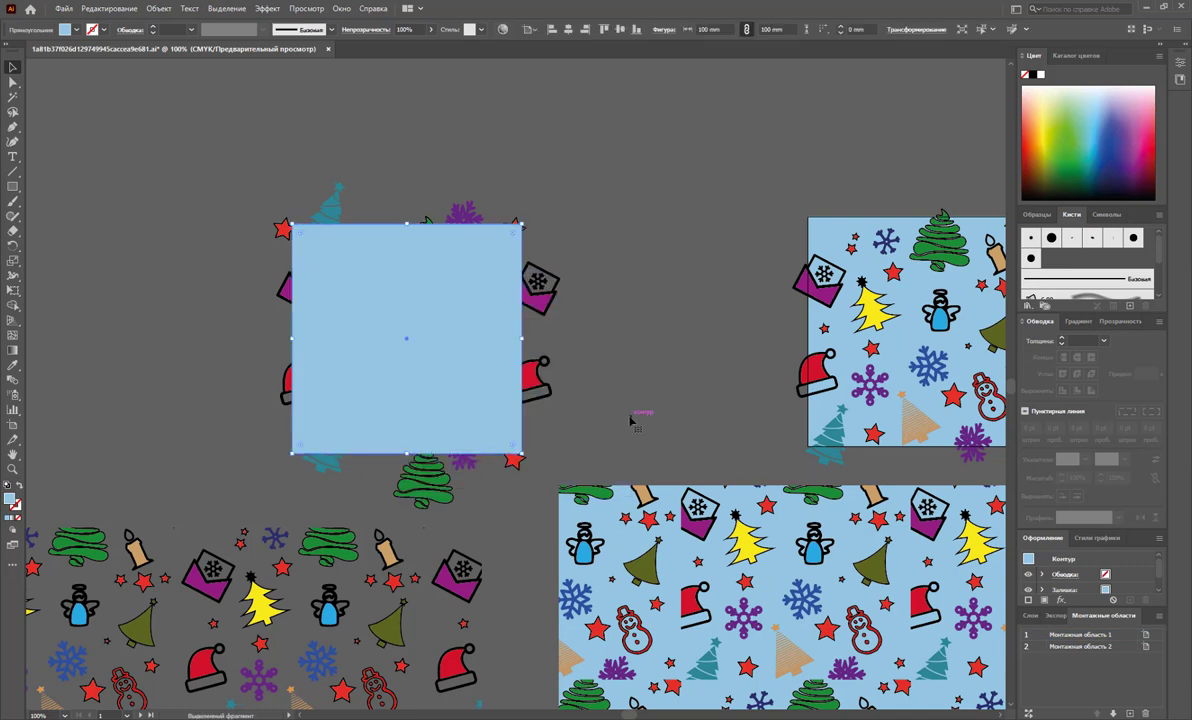
left_click(17, 518)
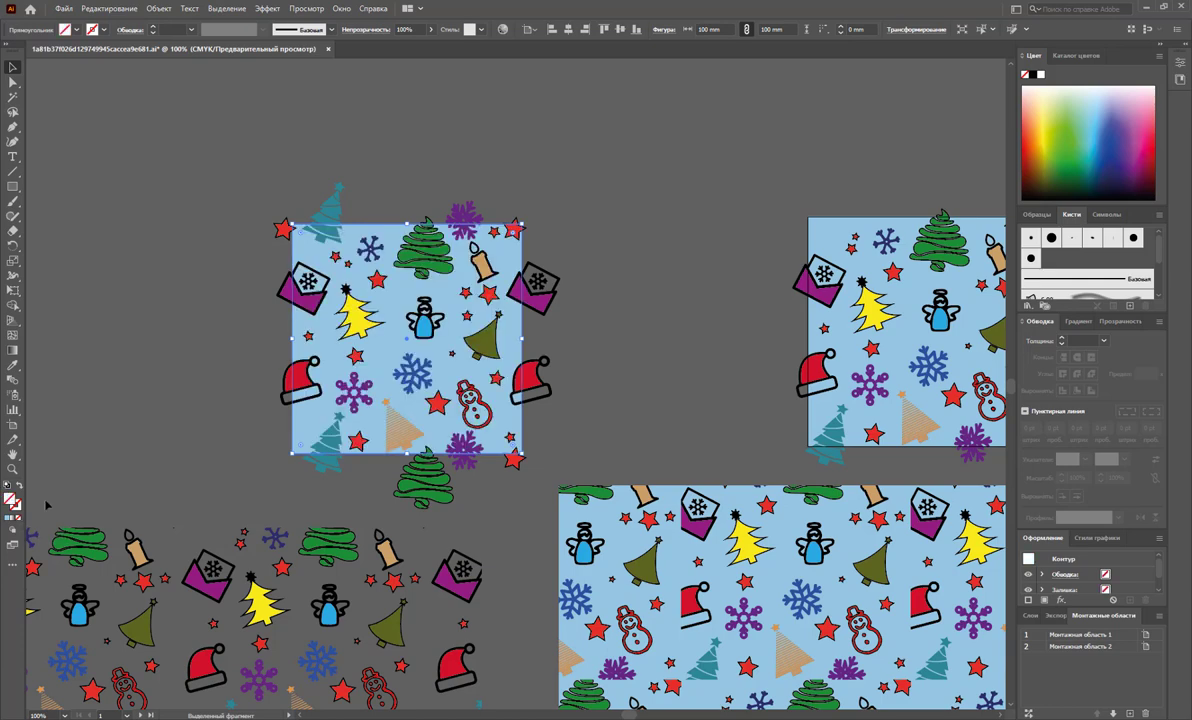
Step: Send the unfilled square behind the light-blue background and all the Christmas motifs
right_click(381, 228)
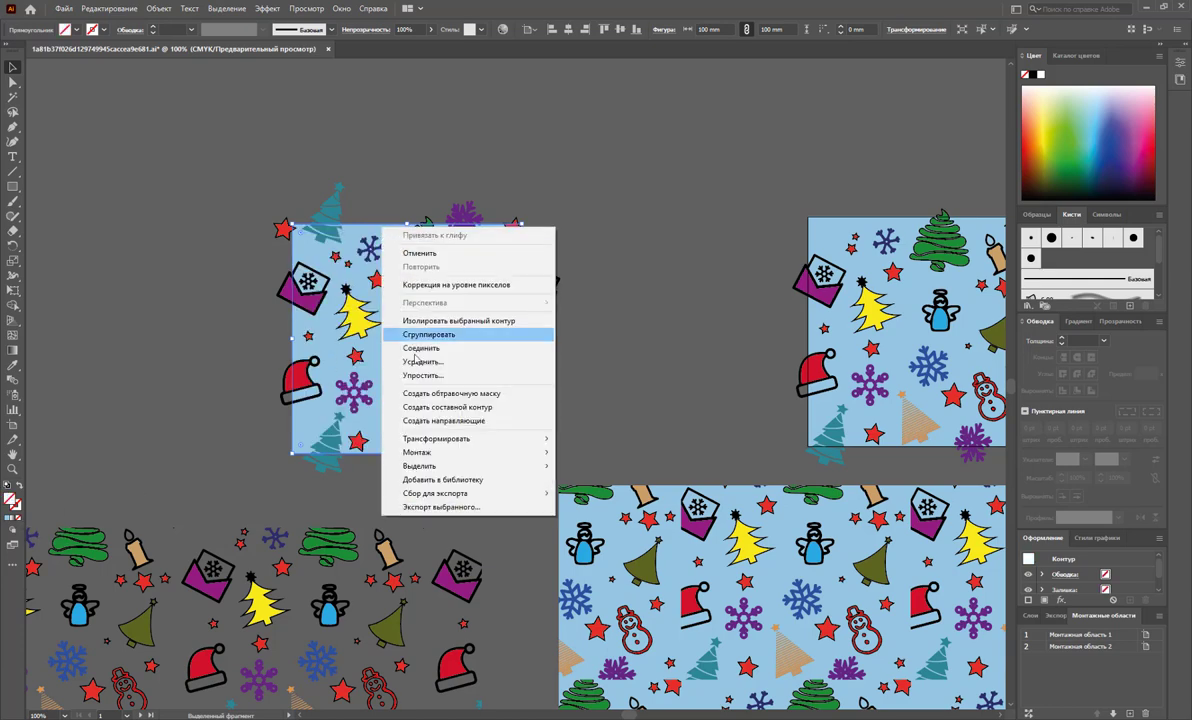
mouse_move(470, 452)
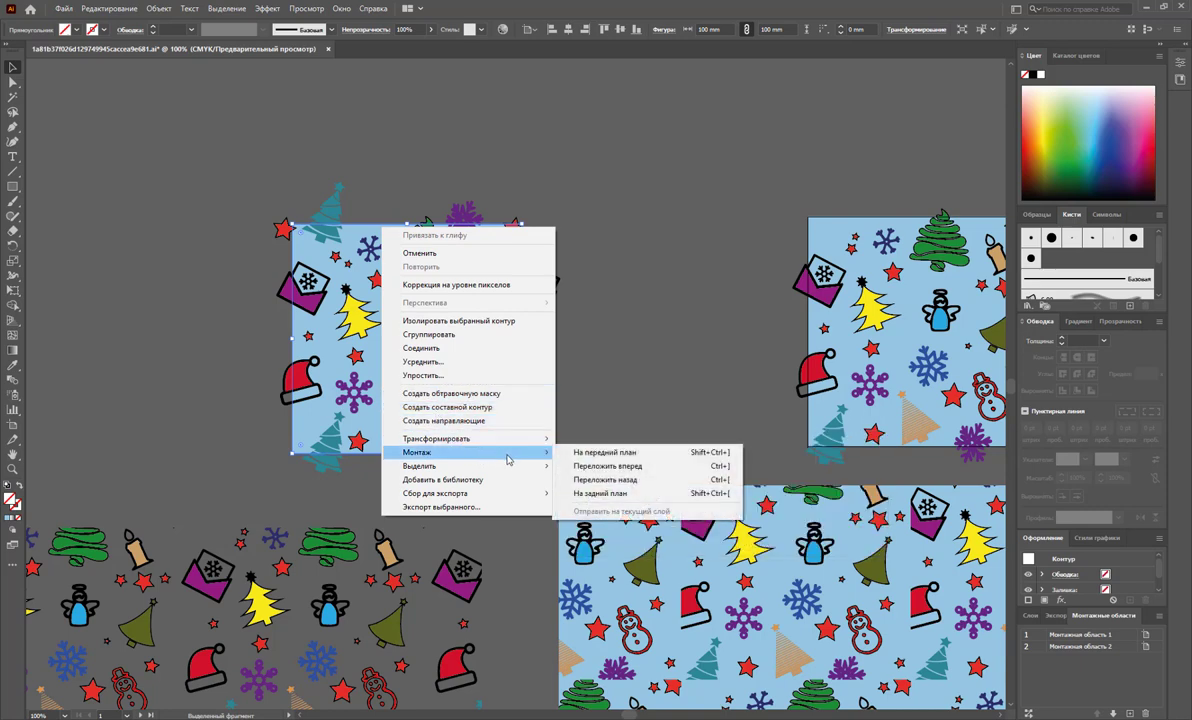
left_click(583, 494)
left_click(599, 394)
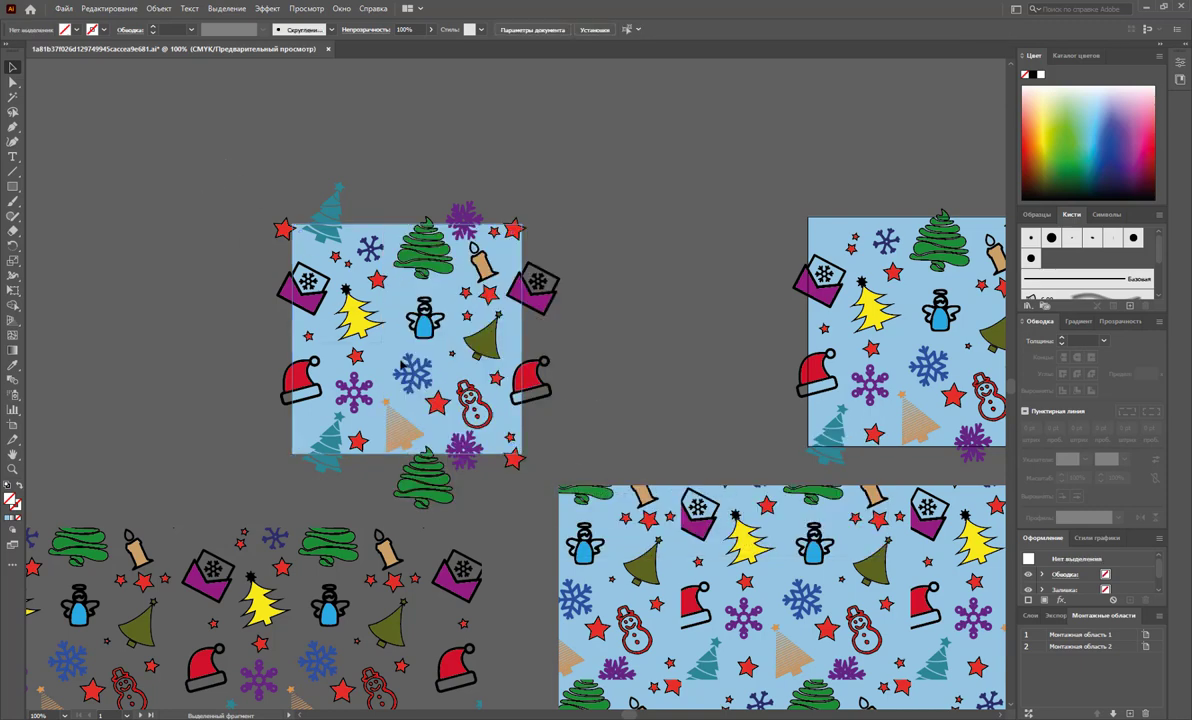
Step: Save the whole Christmas tile, including its background and unfilled bounding square, as a new pattern swatch
left_click_drag(401, 364, 562, 477)
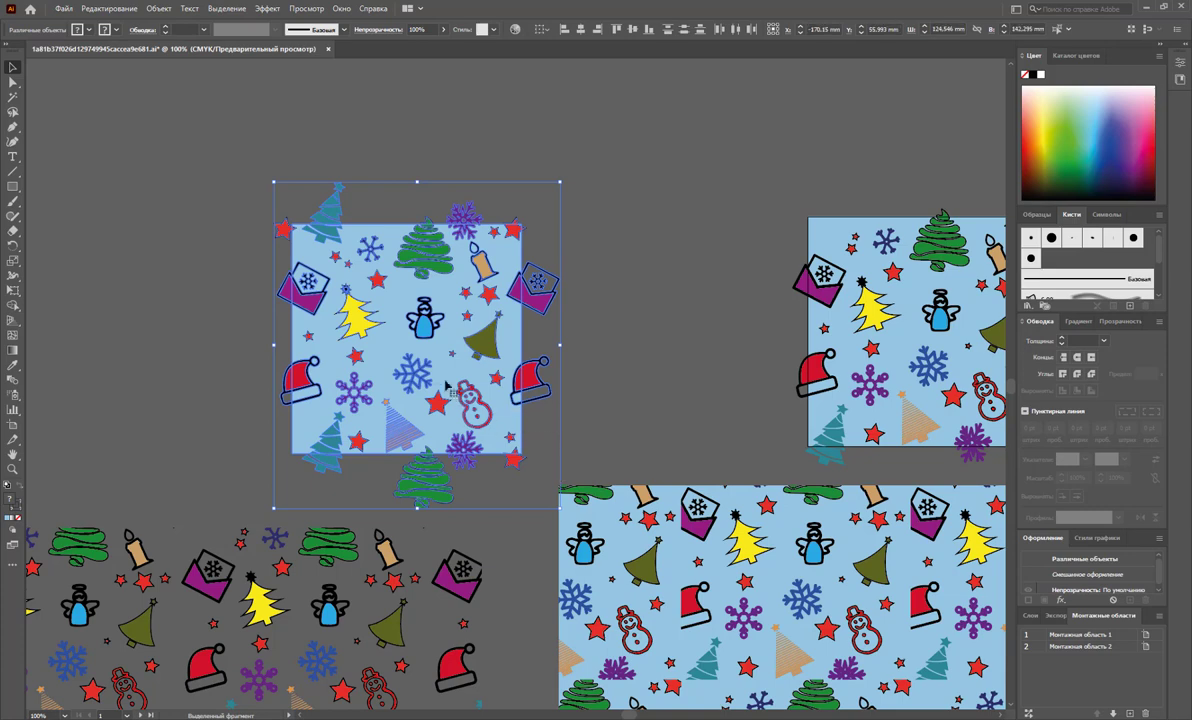
left_click(1037, 215)
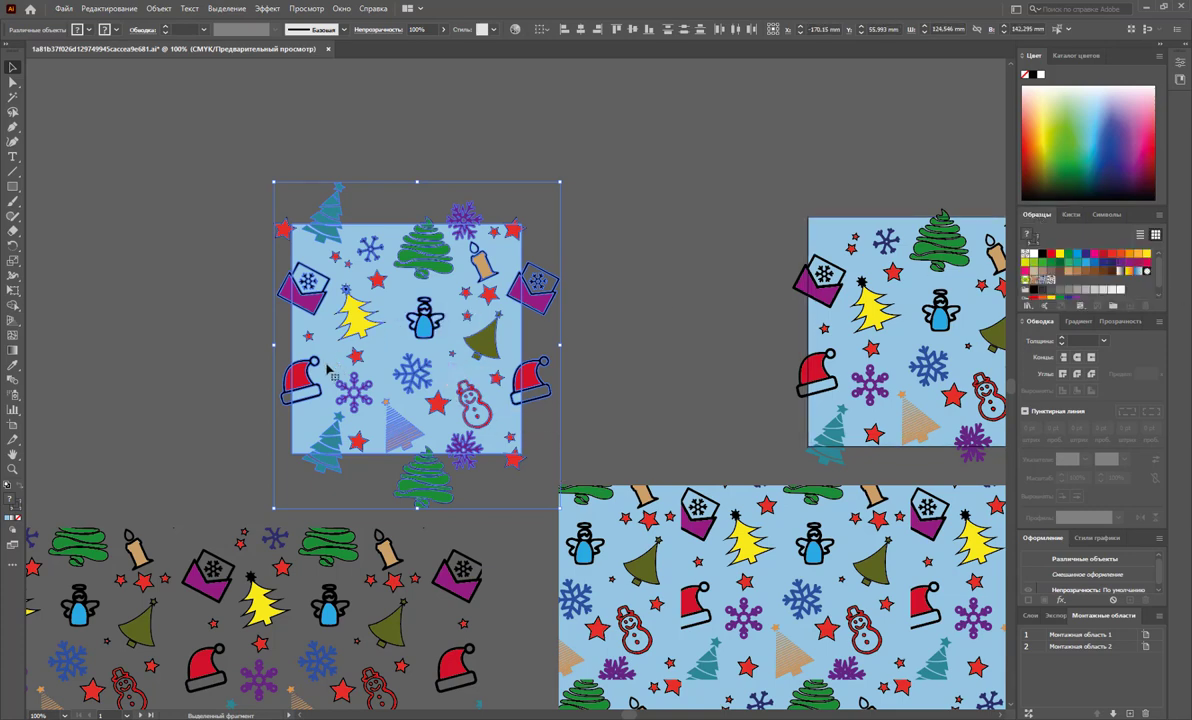
left_click_drag(346, 301, 1078, 285)
left_click(641, 287)
Step: Duplicate the large blue patterned rectangle directly below the original and fill the copy with the new Christmas pattern swatch
key("z")
left_click(641, 287, "alt")
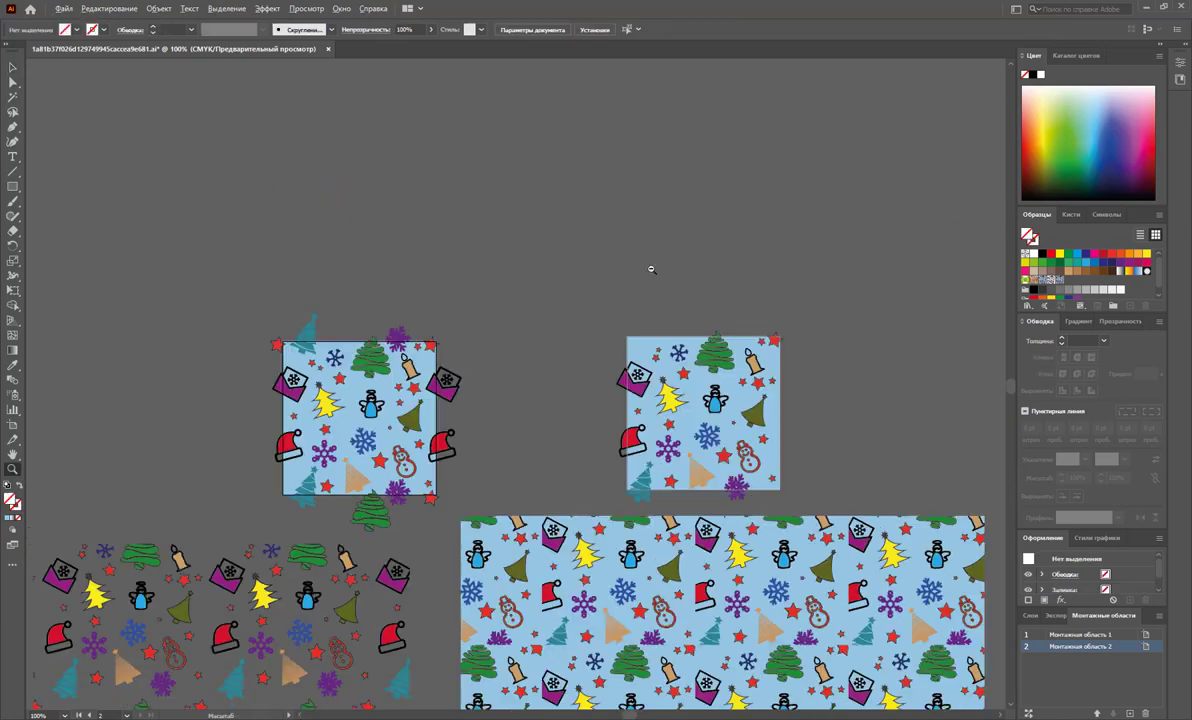
left_click(617, 285, "alt")
scroll(617, 285, "down", 3)
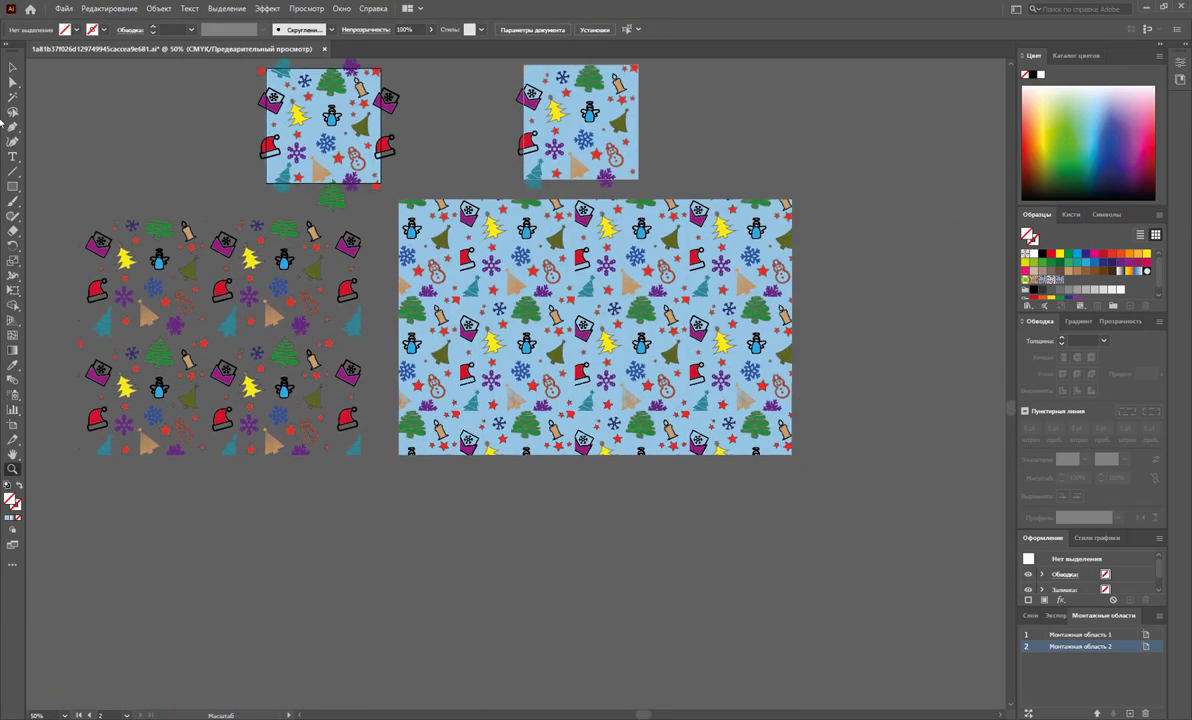
left_click(12, 67)
left_click_drag(595, 325, 595, 601)
scroll(846, 412, "down", 2)
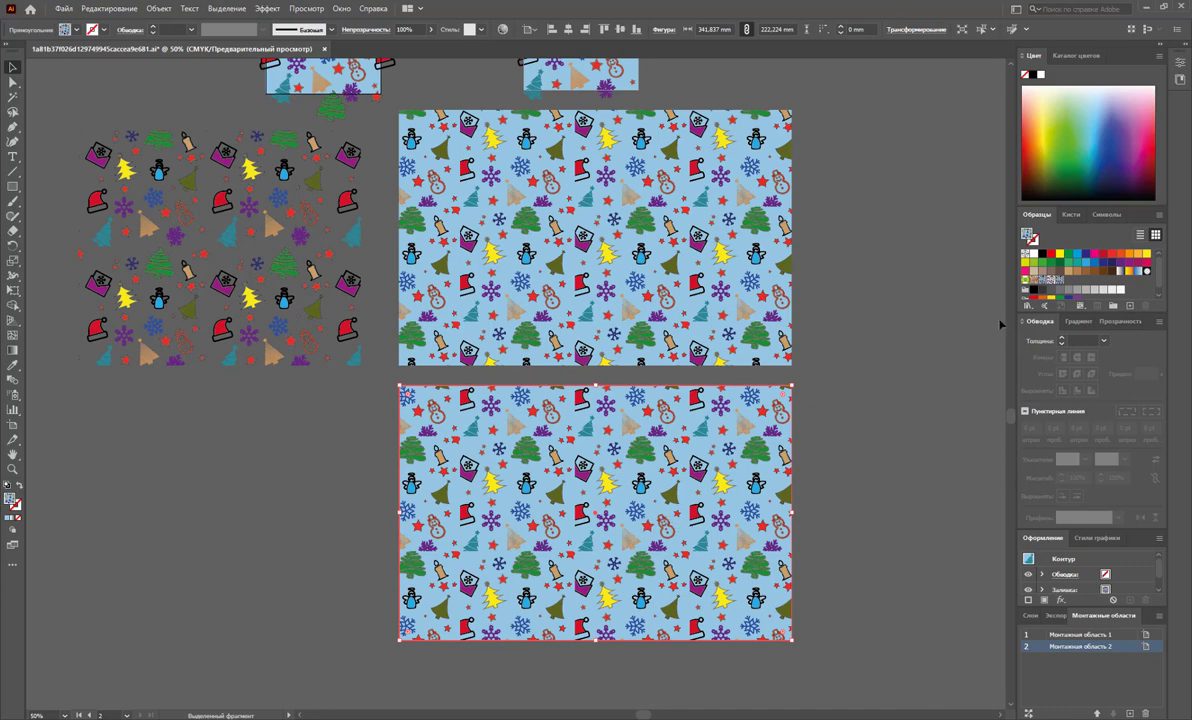
left_click(1066, 287)
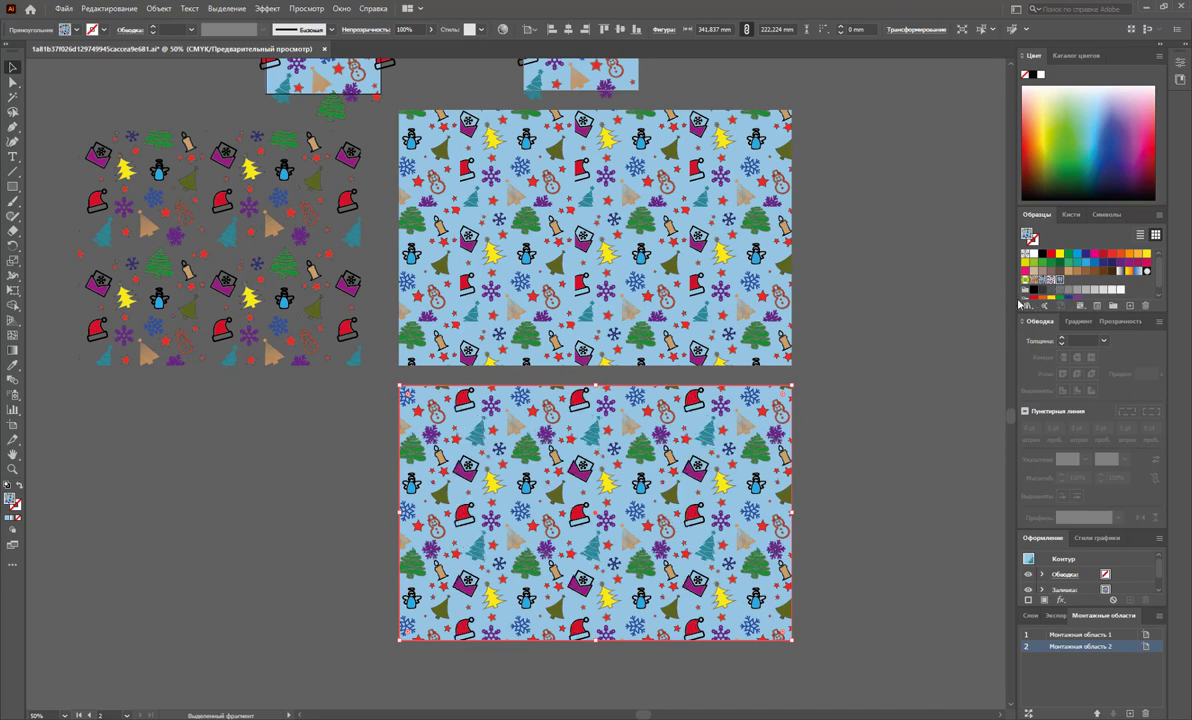
left_click(858, 408)
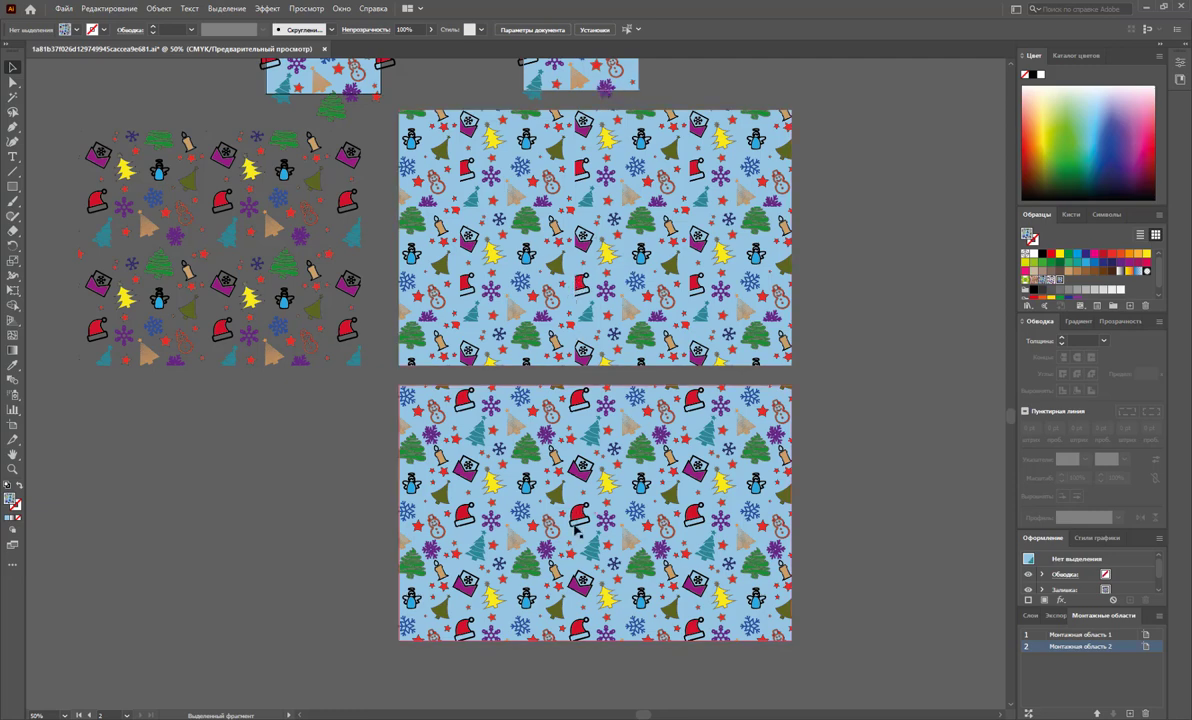
Step: Compare the two large patterned rectangles with each other and with their source tiles, checking the motifs along the tile edges
scroll(753, 453, "up", 1)
scroll(753, 453, "up", 5)
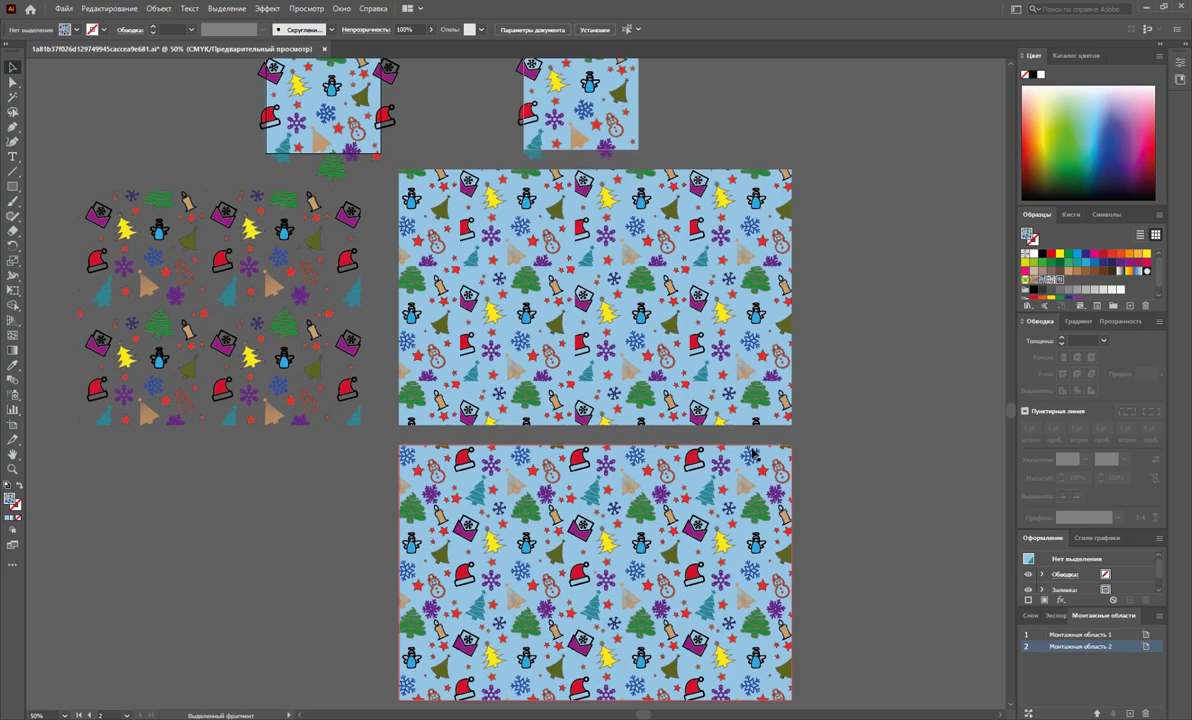
scroll(753, 453, "up", 2)
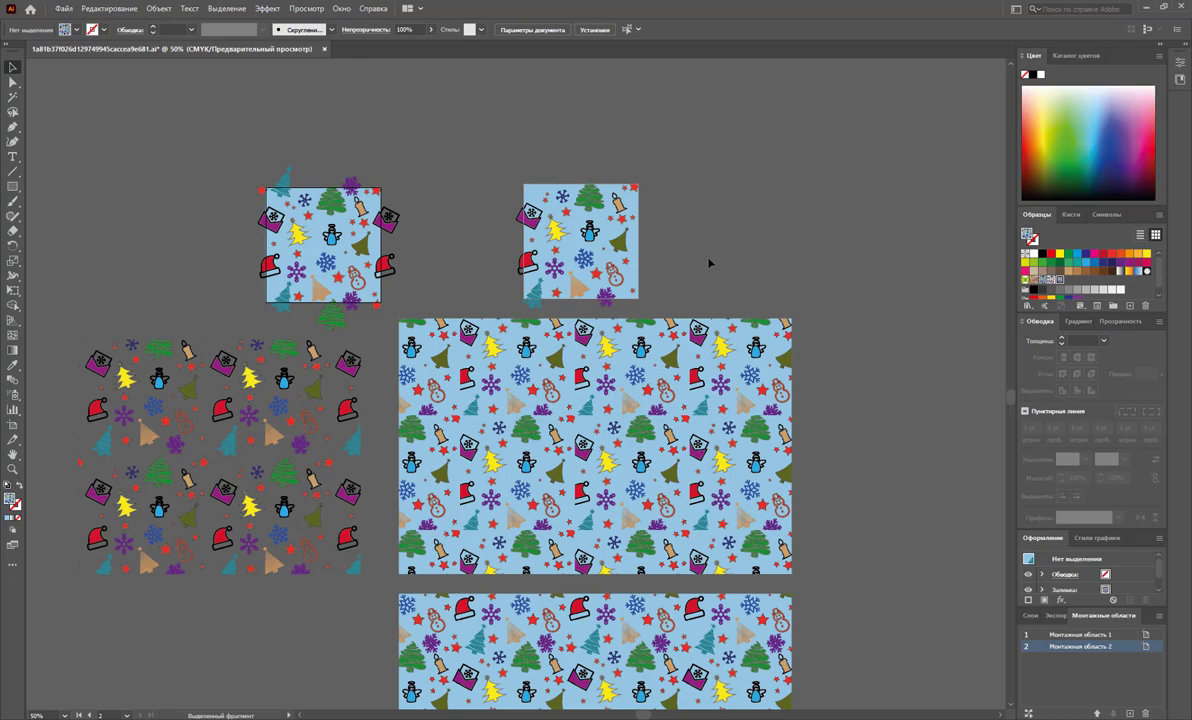
scroll(709, 263, "down", 5)
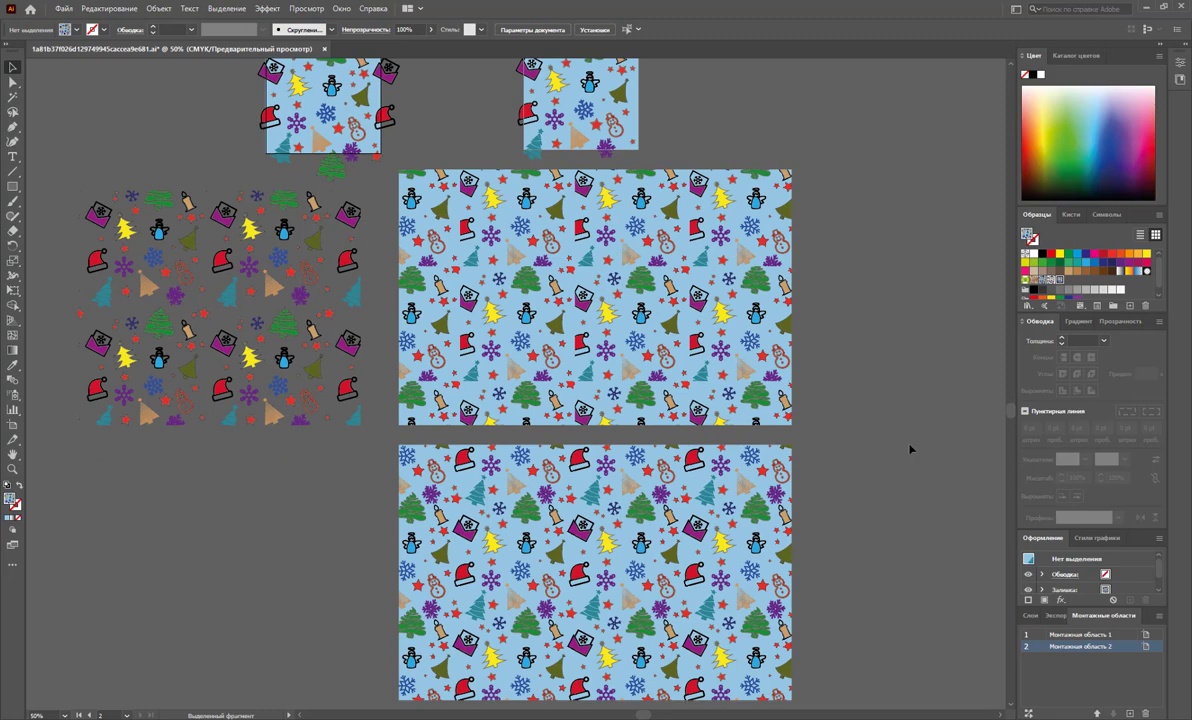
scroll(909, 449, "down", 3)
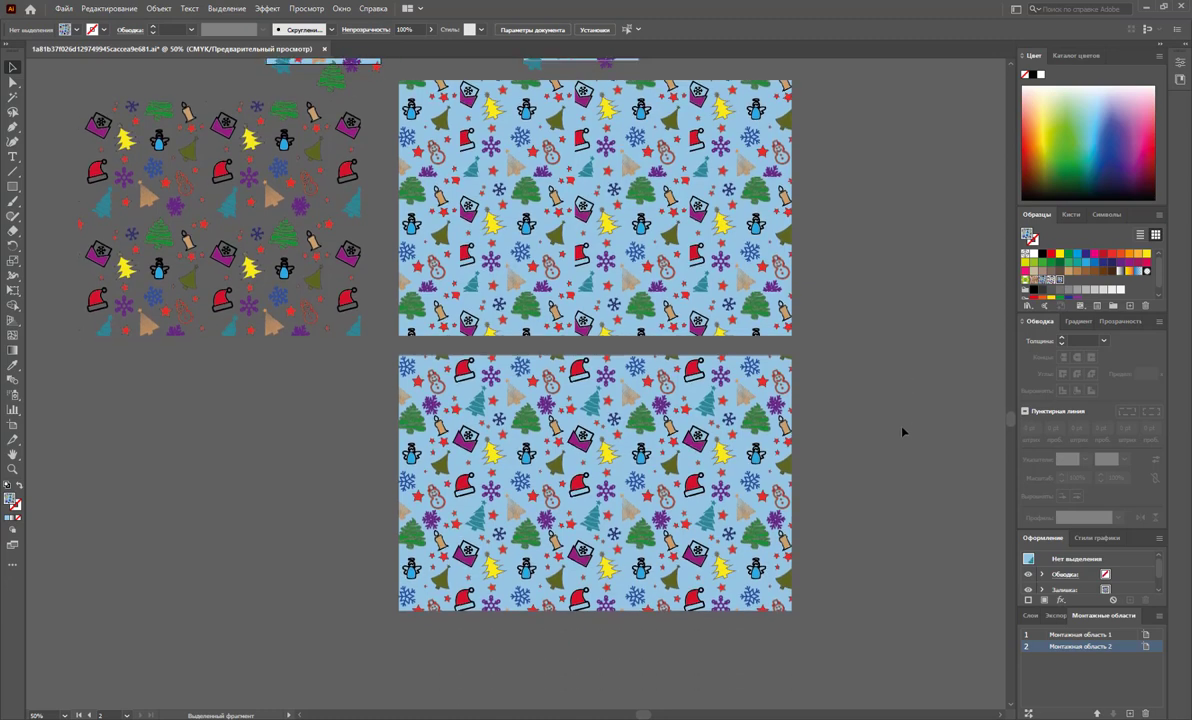
scroll(902, 432, "up", 3)
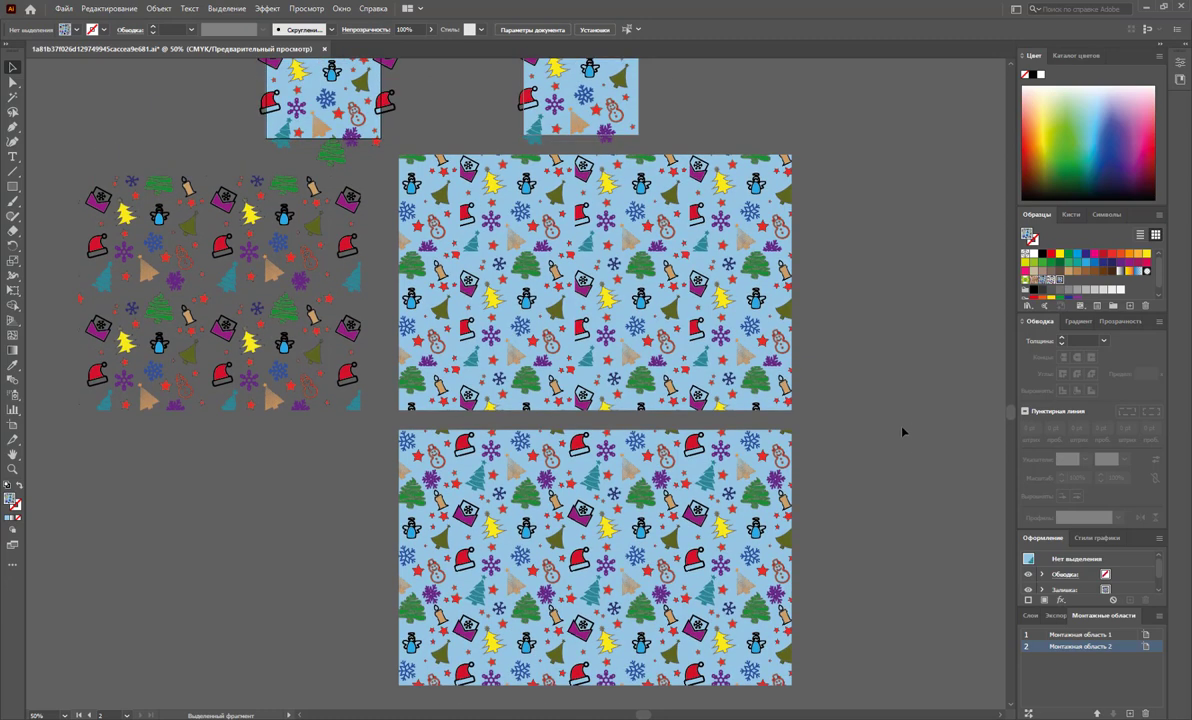